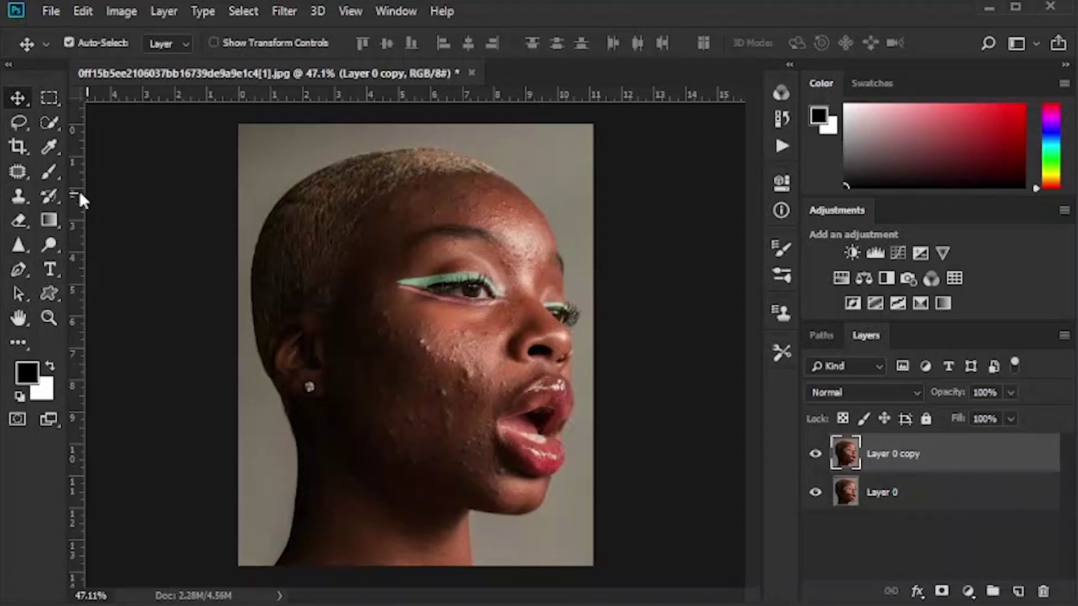
- Patch the raised blemishes on the cheek and beside the eye using clean skin nearby, on the Layer 0 copy layer
scroll(469, 387, up, 3)
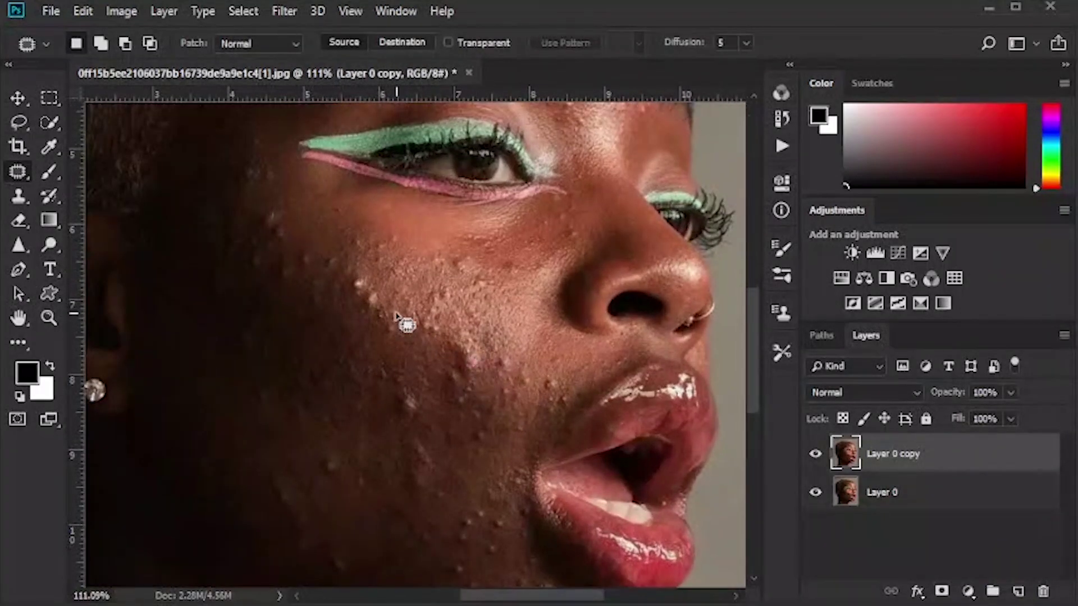
mouse_move(483, 351)
mouse_down()
mouse_move(480, 375)
mouse_move(471, 354)
mouse_move(455, 359)
mouse_up()
click(431, 359)
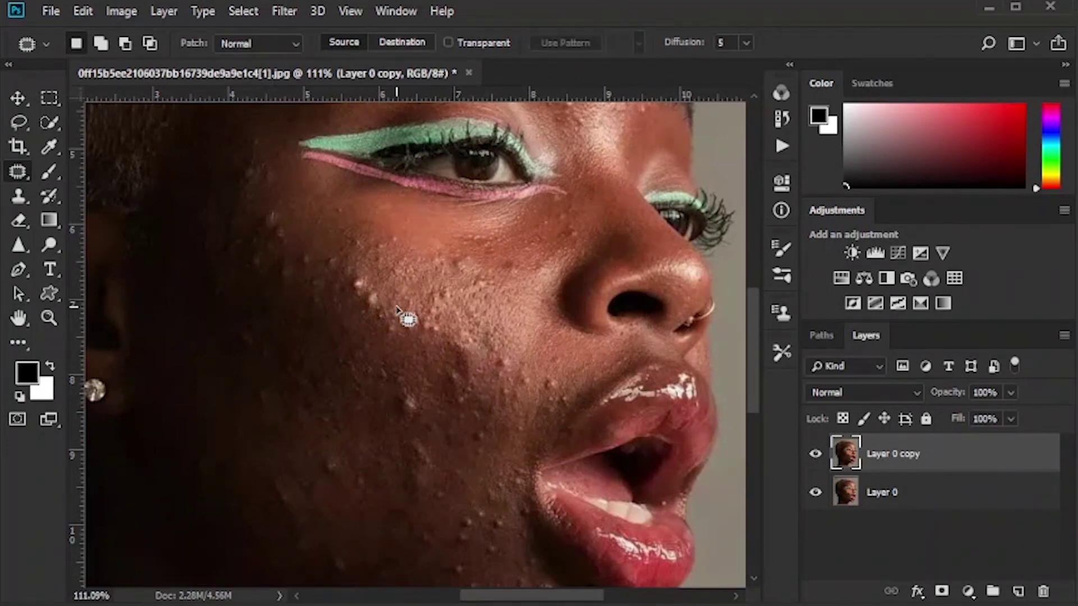
mouse_move(373, 279)
mouse_down()
mouse_move(368, 315)
mouse_move(378, 291)
mouse_move(398, 296)
mouse_up()
click(414, 332)
mouse_move(429, 397)
mouse_down()
mouse_move(413, 421)
mouse_move(422, 387)
mouse_up()
drag(410, 408, 454, 419)
click(456, 423)
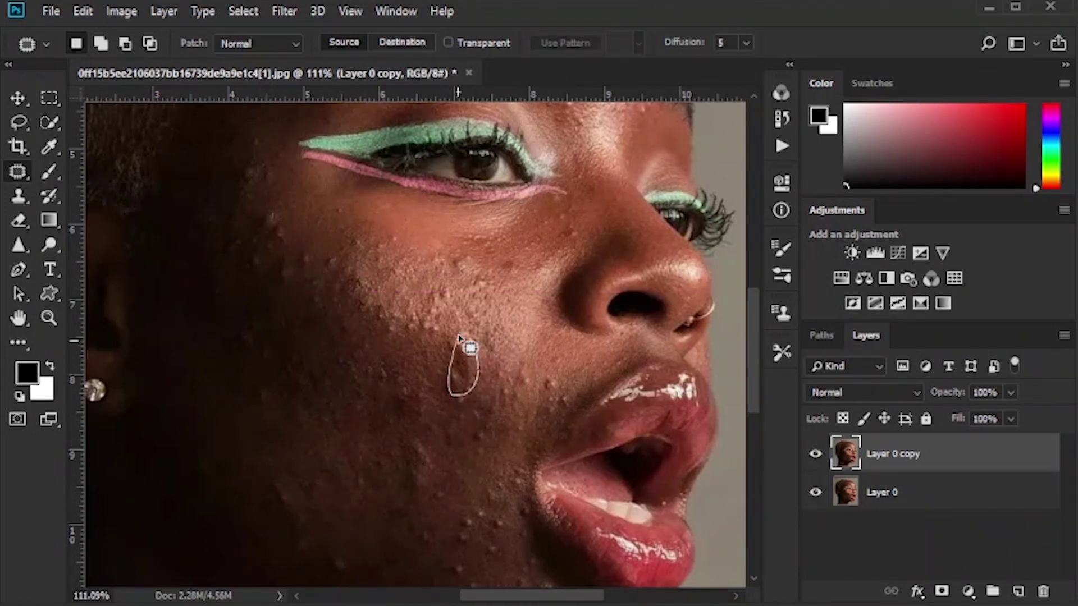
drag(459, 338, 434, 339)
click(426, 369)
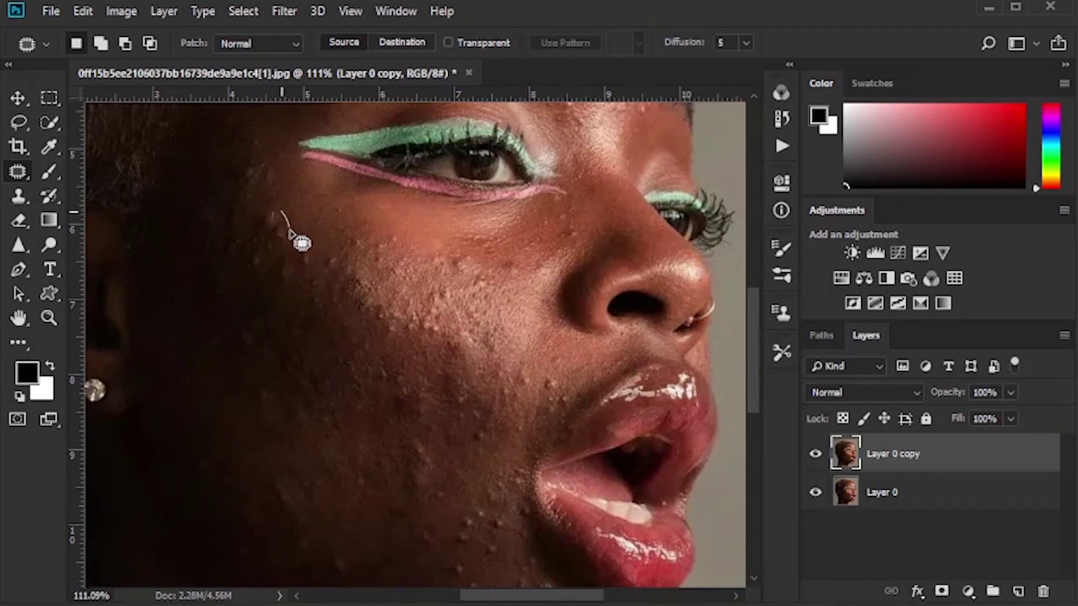
drag(264, 215, 266, 216)
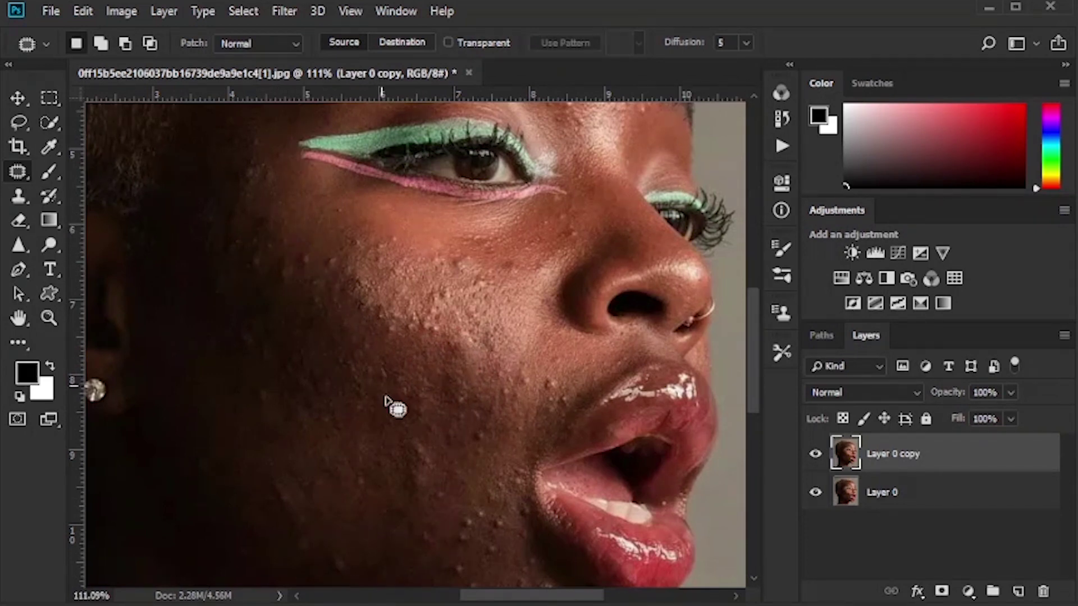
- Patch the blemishes on the chin and beside the mouth, and clear the selection
scroll(454, 441, down, 3)
scroll(453, 439, down, 2)
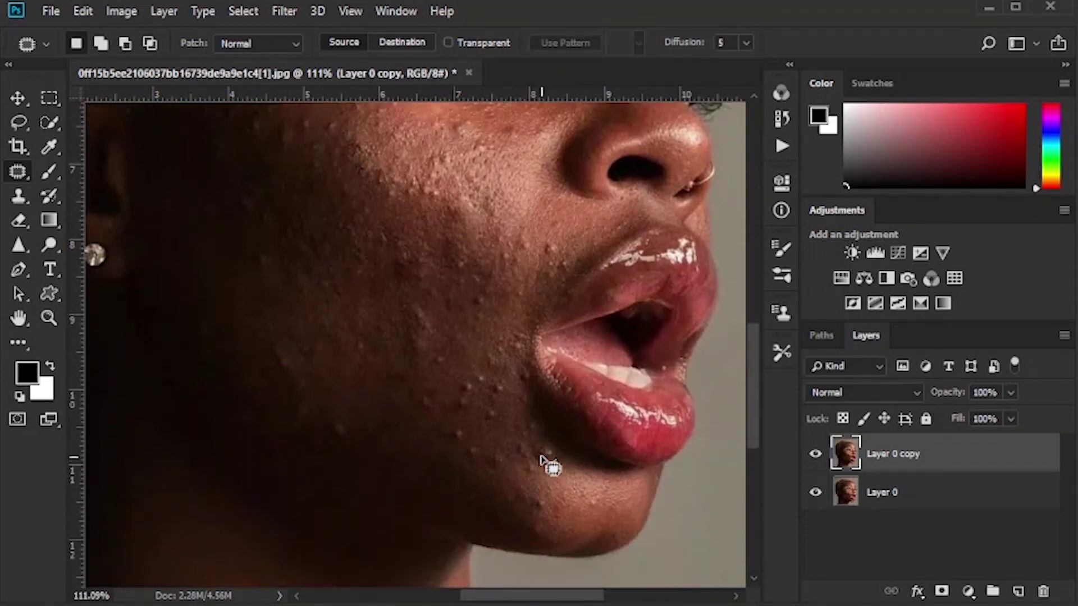
drag(553, 452, 508, 469)
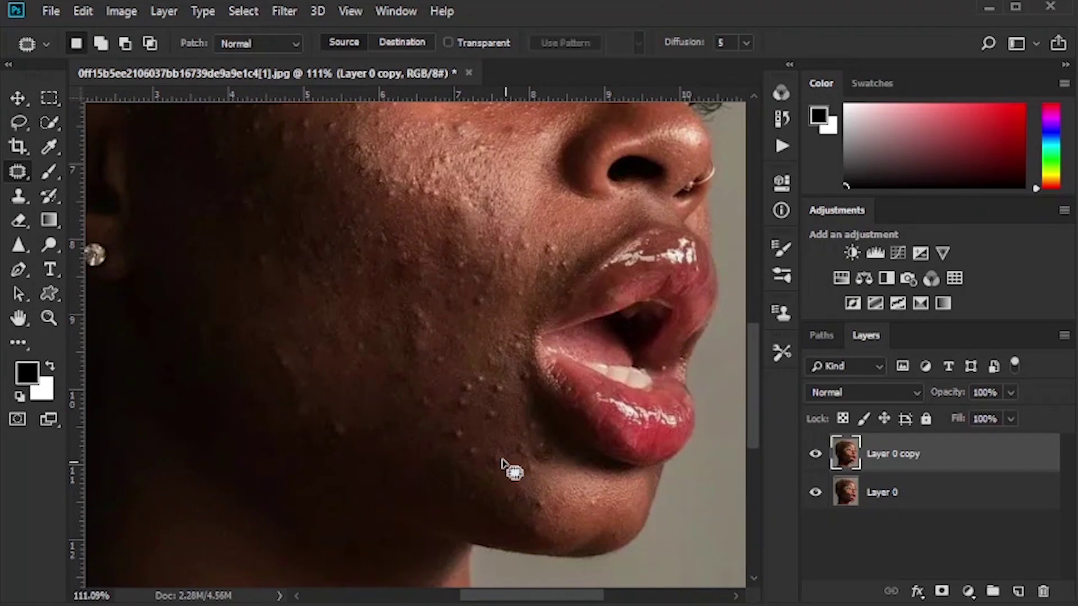
mouse_move(494, 375)
mouse_down()
mouse_move(469, 414)
mouse_move(471, 390)
mouse_move(457, 378)
mouse_up()
key(ctrl+d)
click(16, 93)
- Duplicate the patched layer and apply a Gaussian Blur with a radius of 22.2 pixels to the duplicate
scroll(500, 377, down, 5)
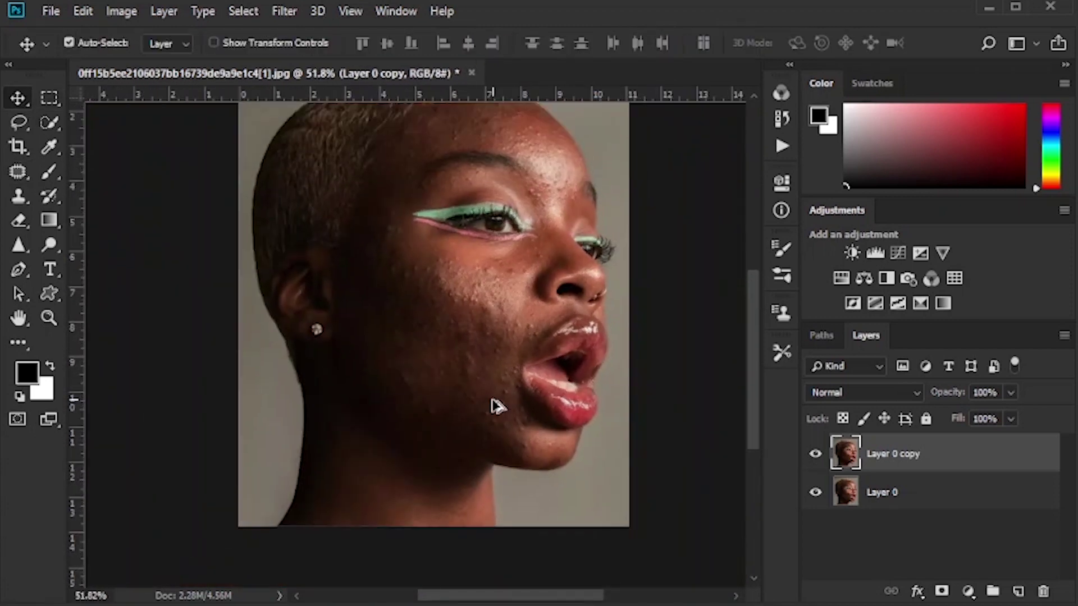
scroll(496, 405, down, 1)
key(ctrl+j)
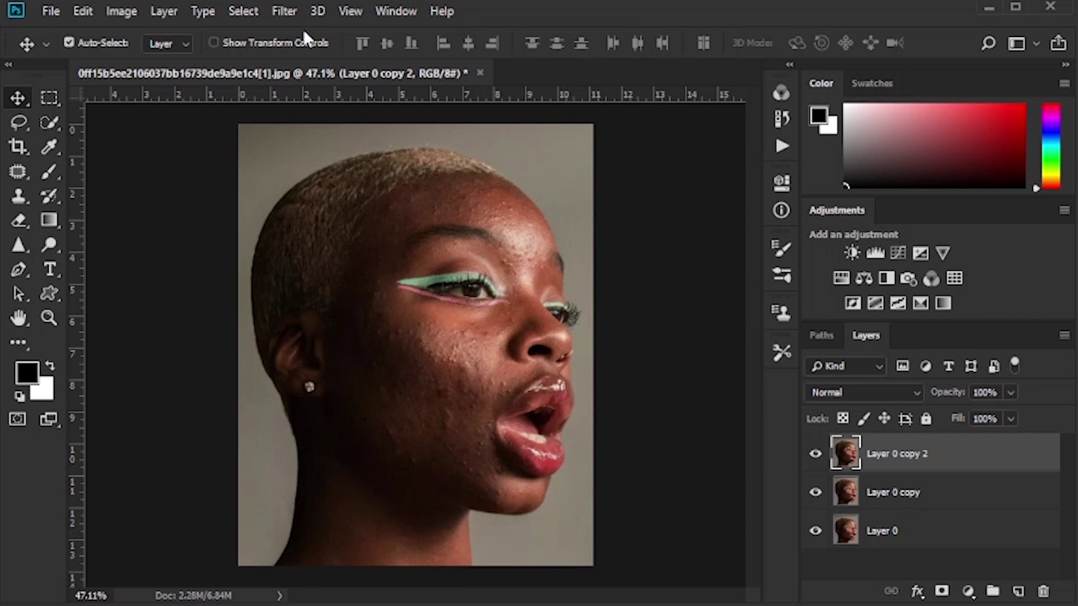
click(284, 11)
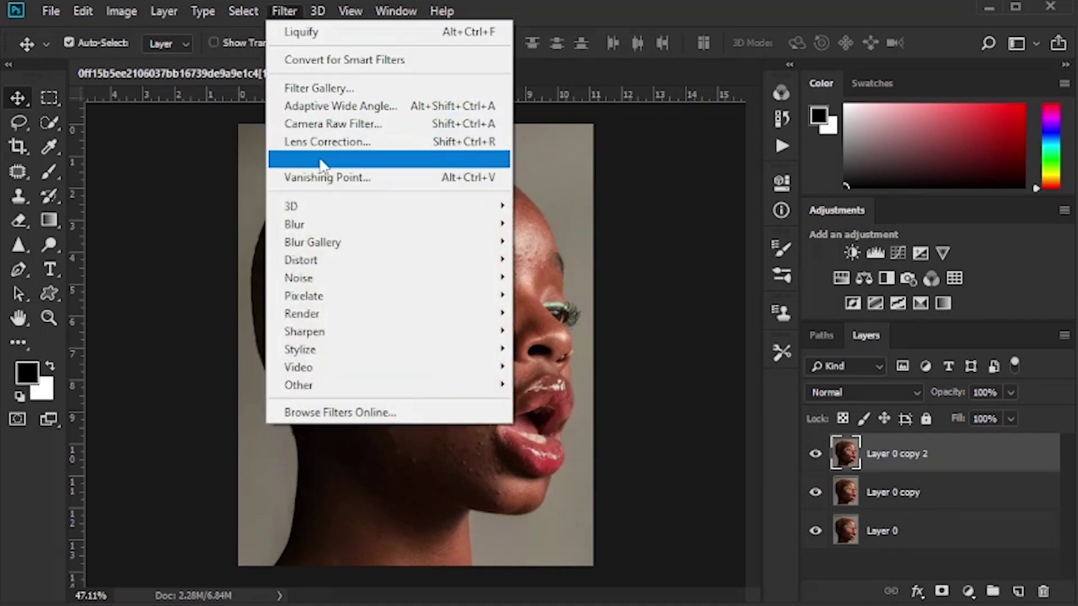
mouse_move(342, 224)
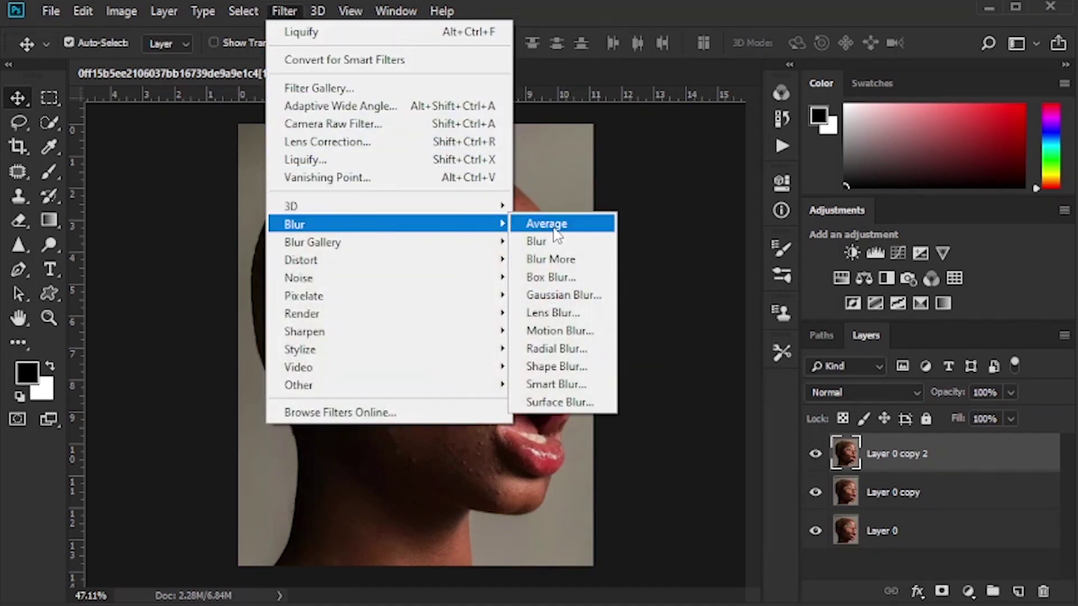
click(583, 295)
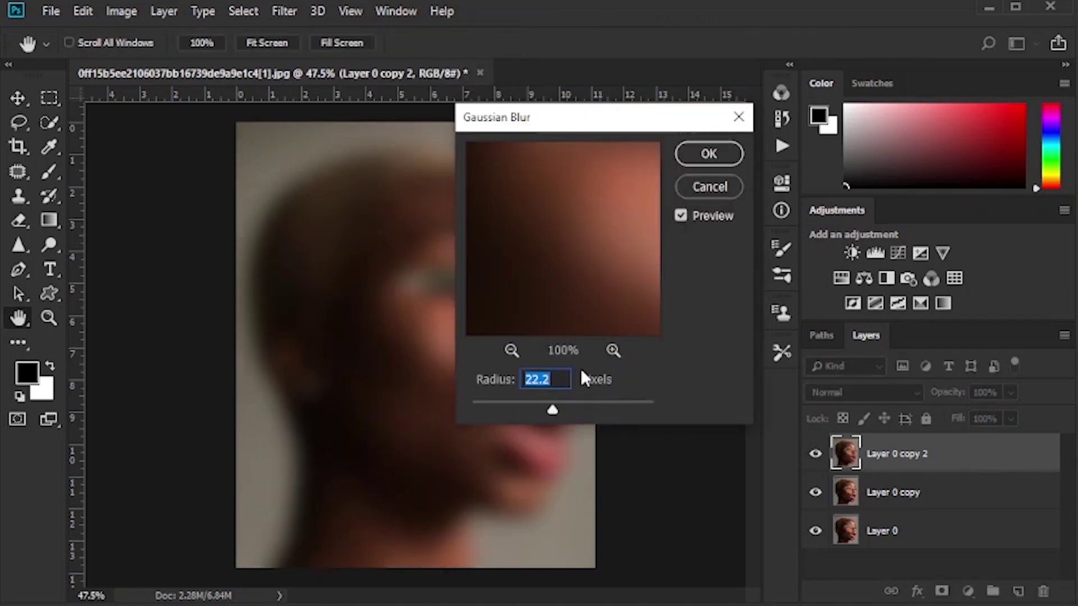
click(702, 160)
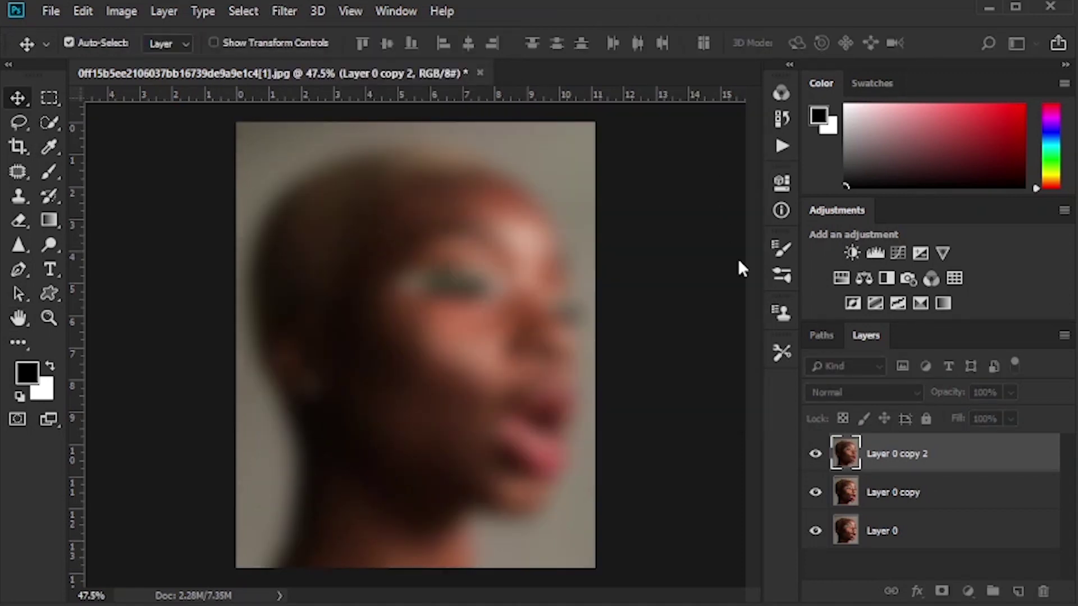
- Add a black mask to the blurred layer and paint the cheek white with a size 100 brush at 80% opacity and 90% flow
alt+click(941, 591)
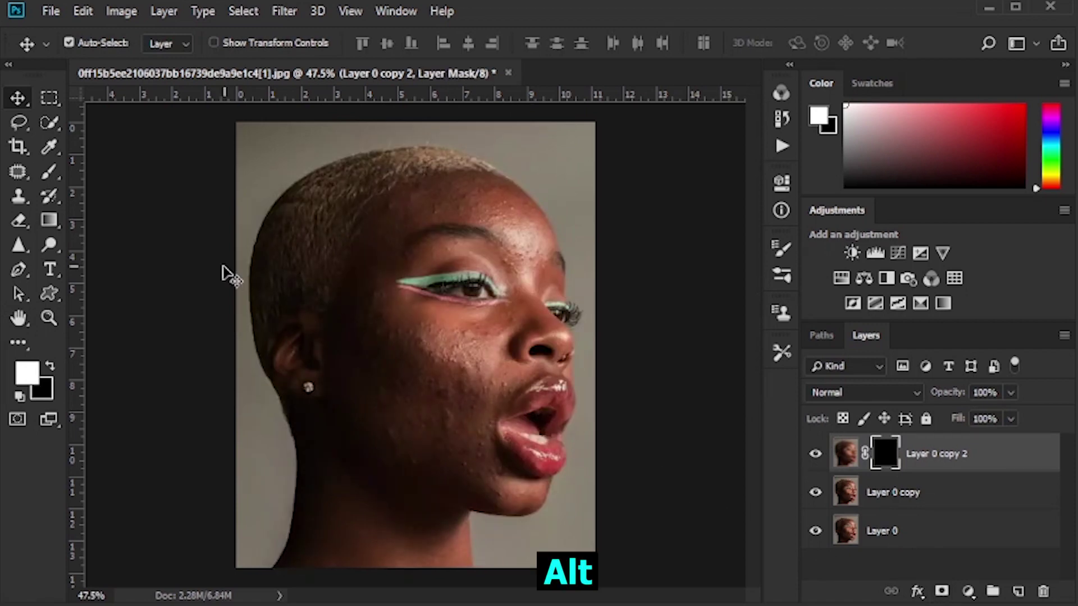
click(46, 173)
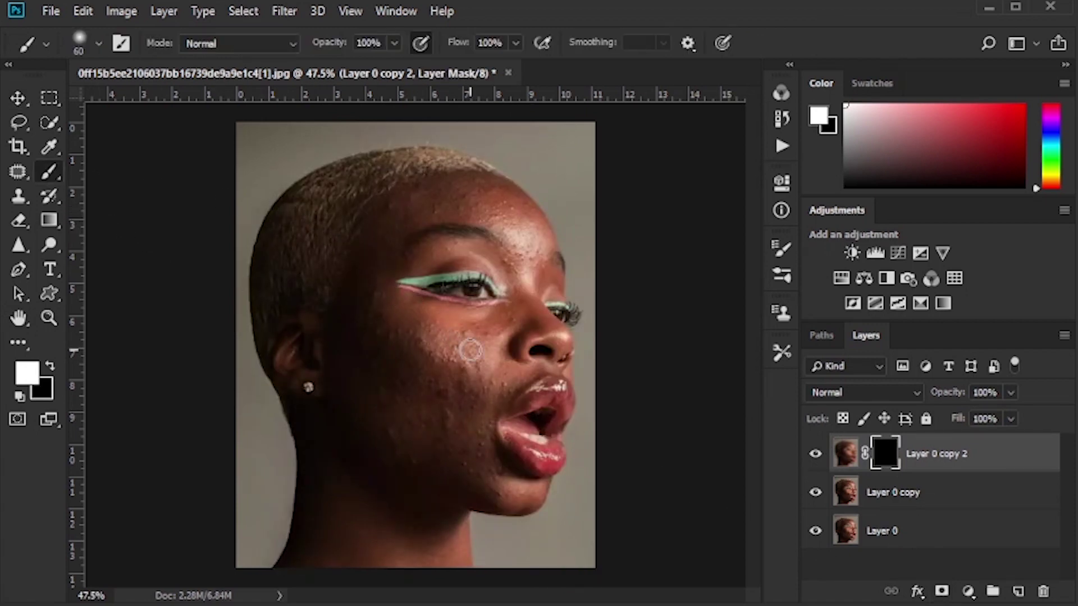
scroll(470, 357, up, 2)
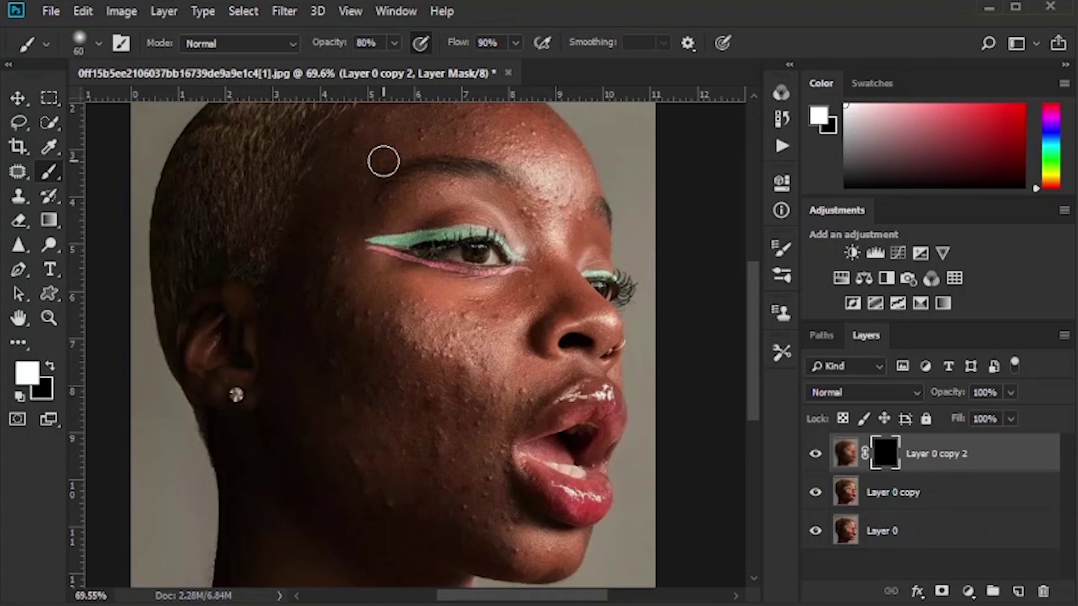
key(bracketright)
key(bracketright)
key(bracketright)
mouse_move(505, 228)
mouse_down()
mouse_move(428, 308)
mouse_move(372, 298)
mouse_move(465, 430)
mouse_move(473, 392)
mouse_move(438, 428)
mouse_move(385, 320)
mouse_move(477, 346)
mouse_move(341, 339)
mouse_move(481, 312)
mouse_move(331, 363)
mouse_move(404, 484)
mouse_move(472, 390)
mouse_move(520, 380)
mouse_move(484, 436)
mouse_up()
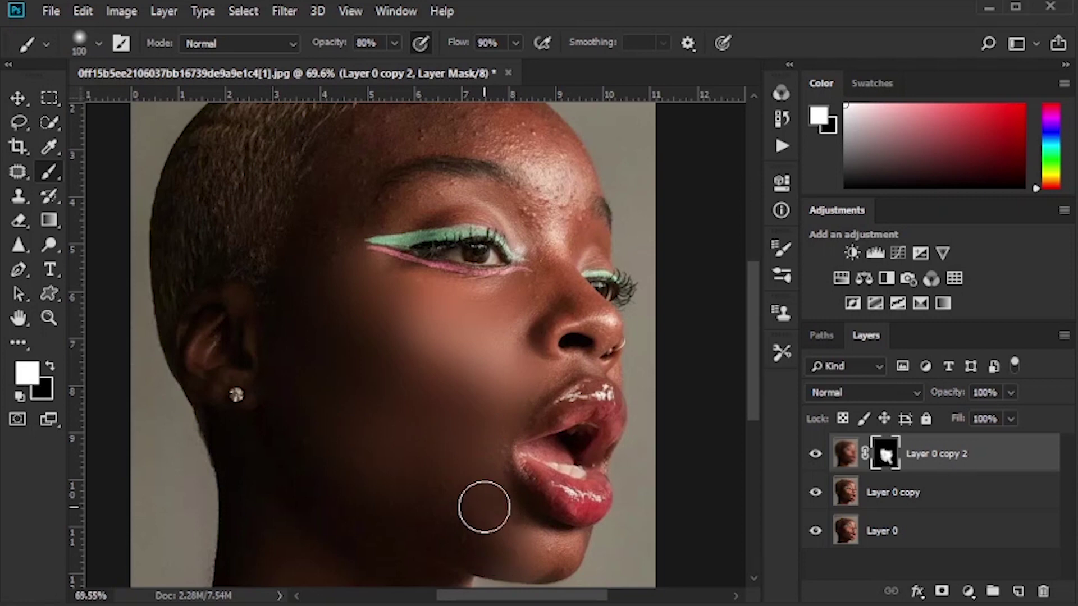
- Reduce the brush size to 80 and paint the mask white over the skin around the mouth, nose and forehead
scroll(505, 505, down, 2)
key(bracketleft)
key(bracketleft)
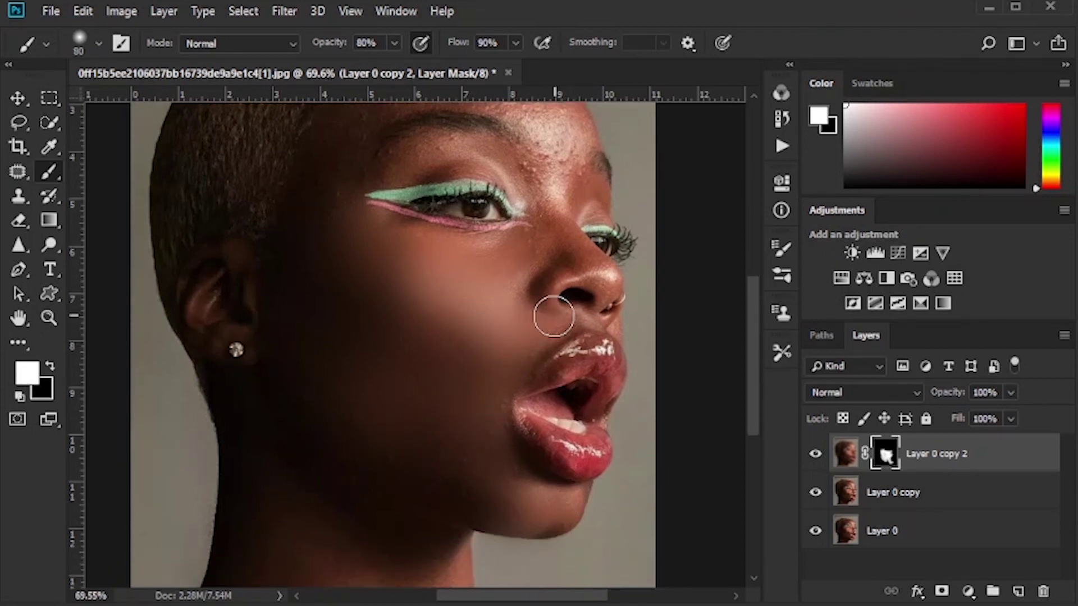
scroll(547, 258, up, 1)
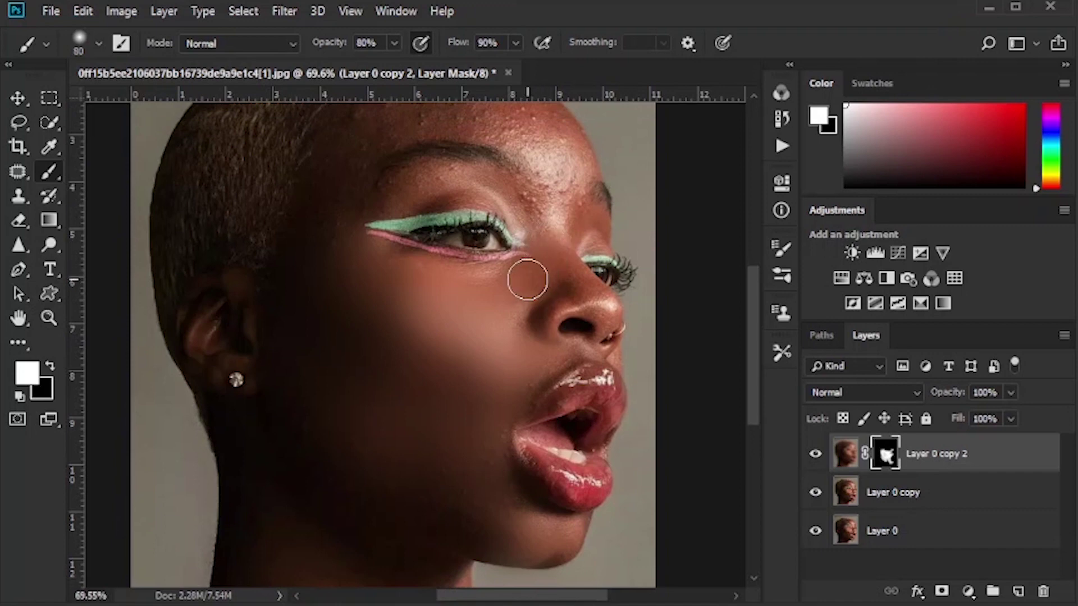
scroll(330, 175, up, 1)
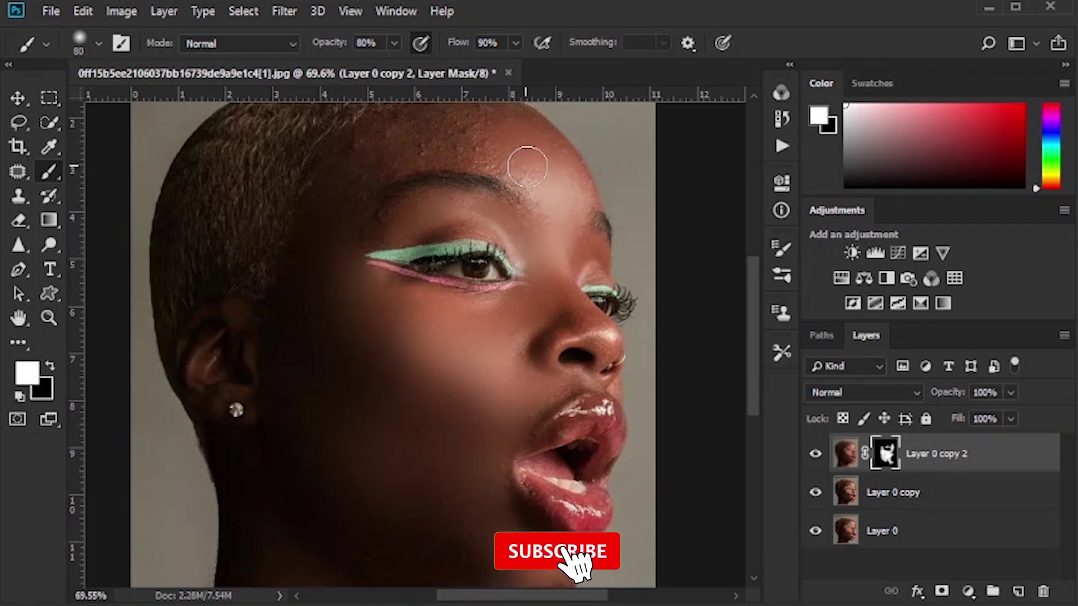
scroll(516, 175, up, 2)
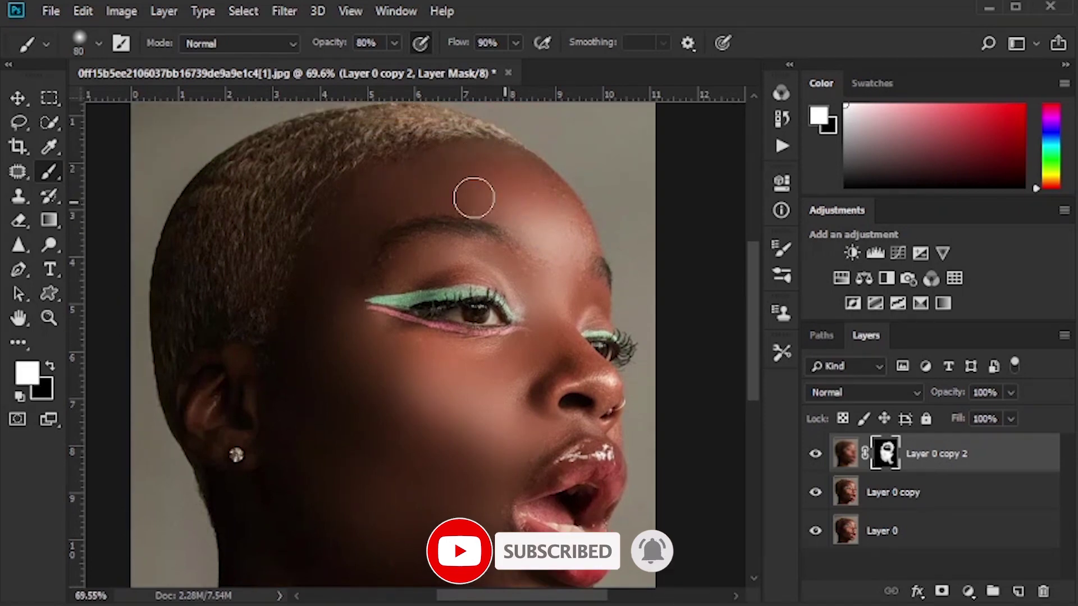
mouse_move(571, 215)
mouse_down()
mouse_move(524, 173)
mouse_move(570, 257)
mouse_up()
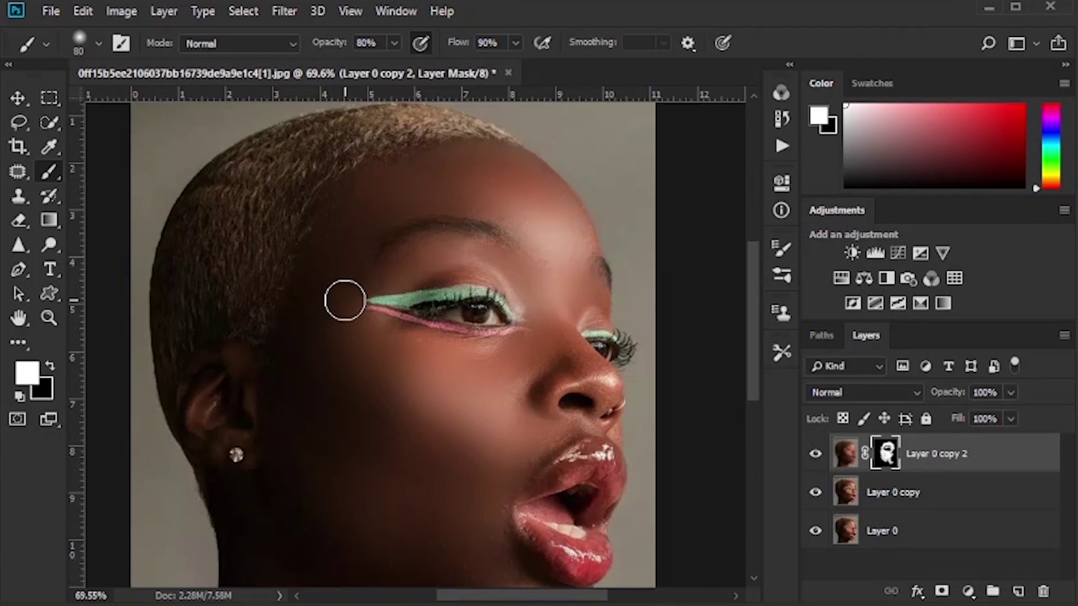
- Paint the mask over the jaw and neck skin with a size 50 brush at 37% opacity and 49% flow
scroll(481, 402, down, 4)
key(bracketleft)
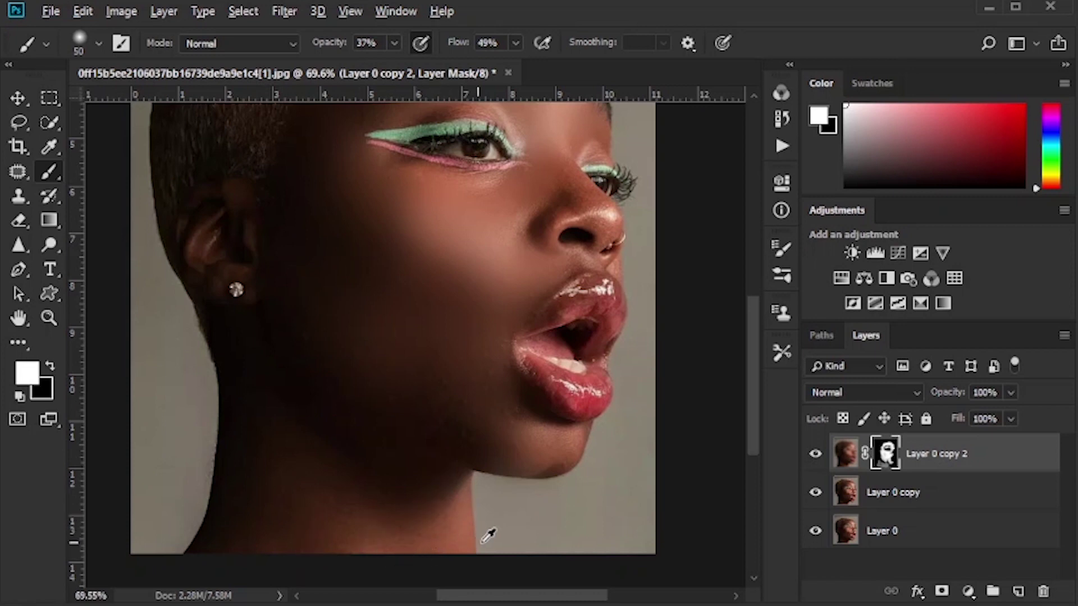
scroll(483, 533, down, 3)
key(v)
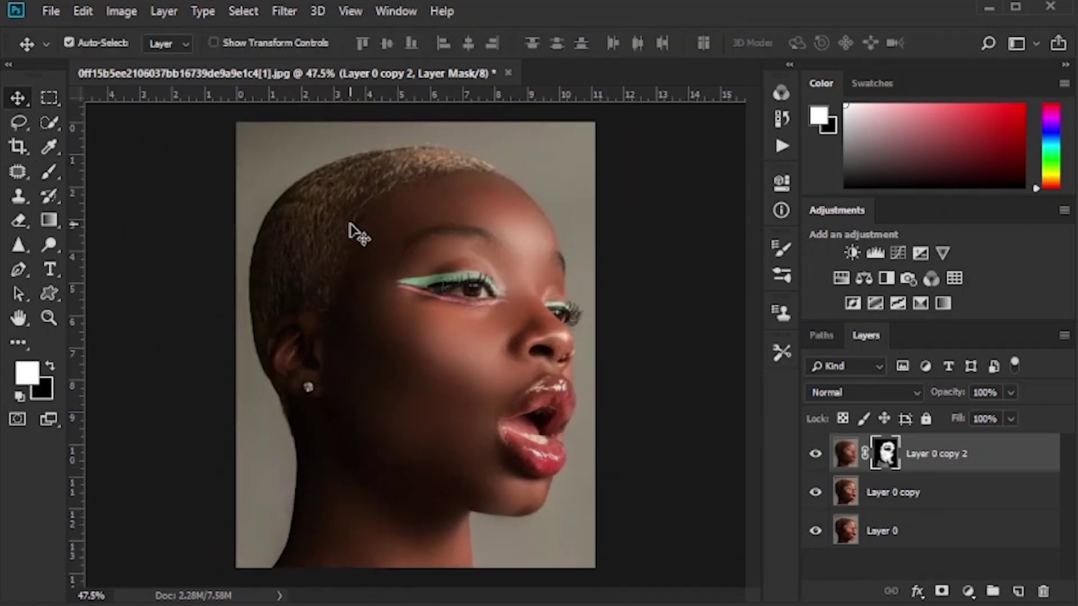
- Merge the masked blur layer with Layer 0 copy and duplicate the merged layer
scroll(480, 393, up, 4)
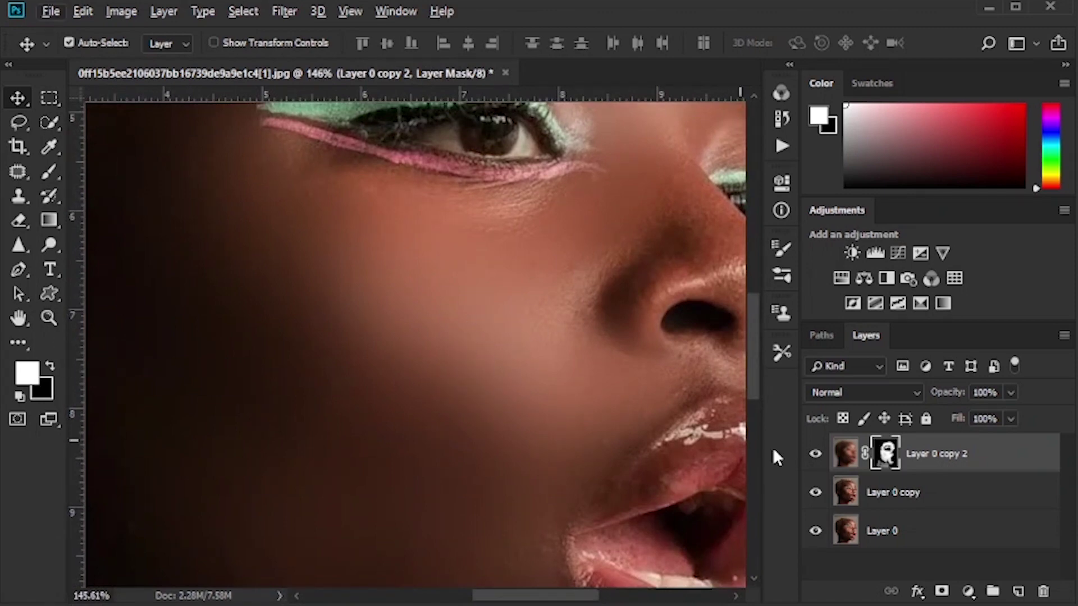
shift+click(949, 502)
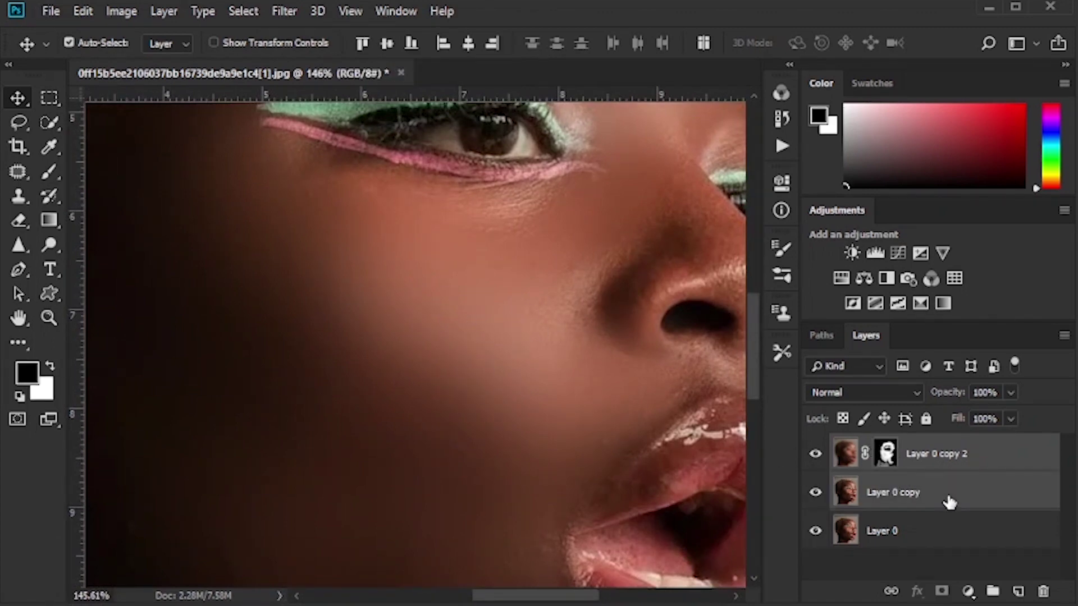
key(ctrl+e)
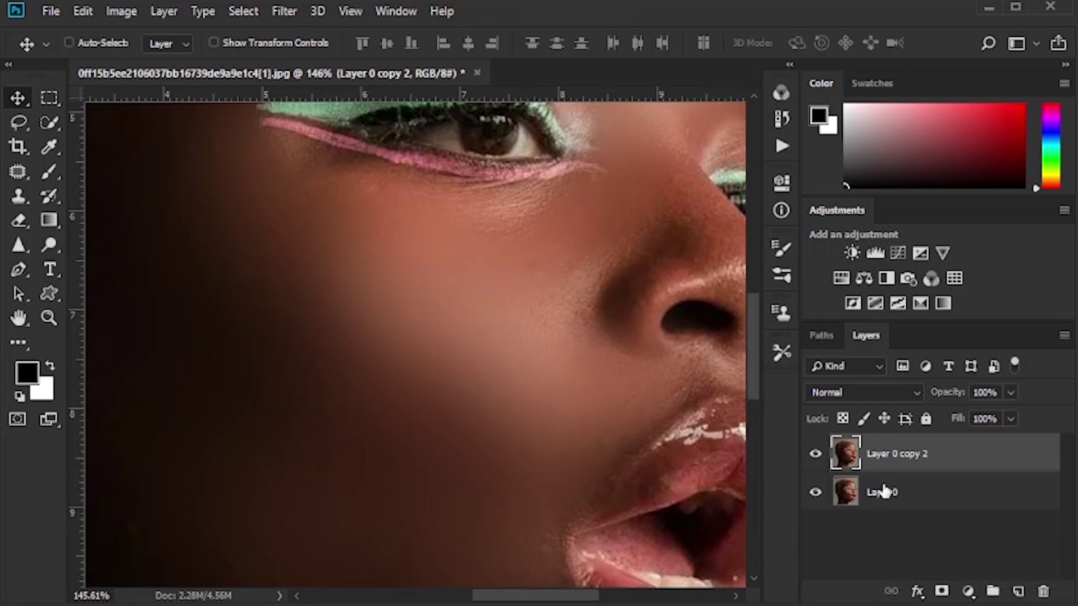
key(ctrl+j)
key(ctrl)
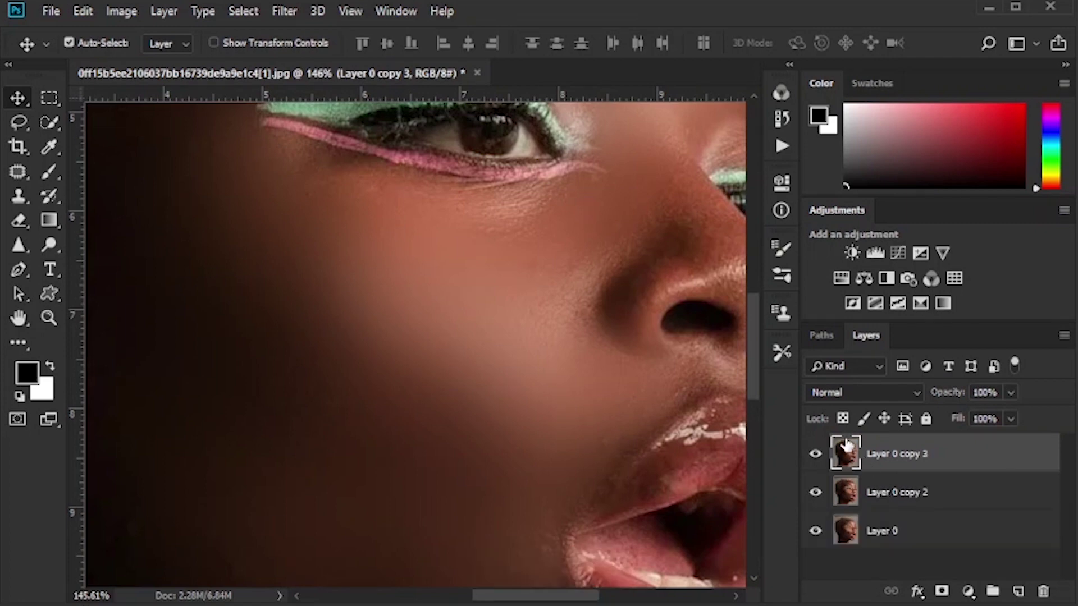
- Open the Filter Gallery for the new top layer and choose the Texturizer filter from the Texture category
click(281, 11)
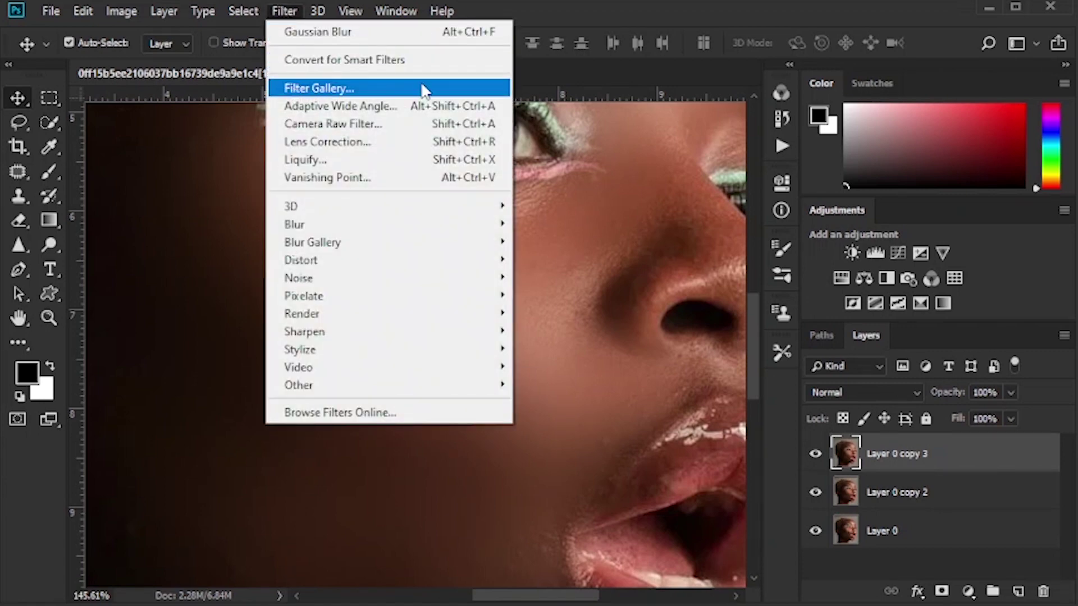
click(391, 88)
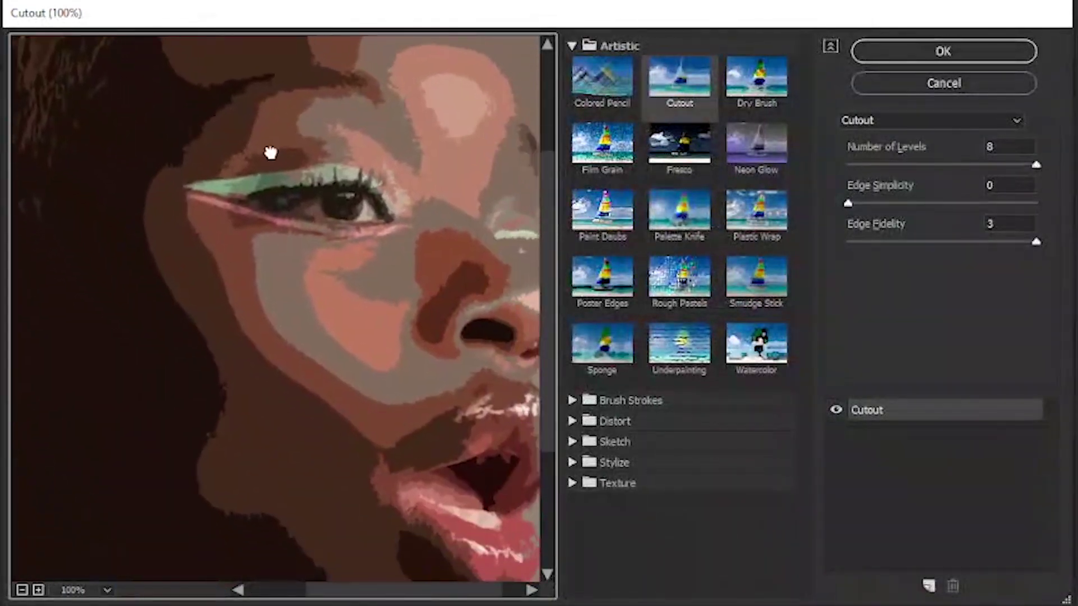
click(572, 46)
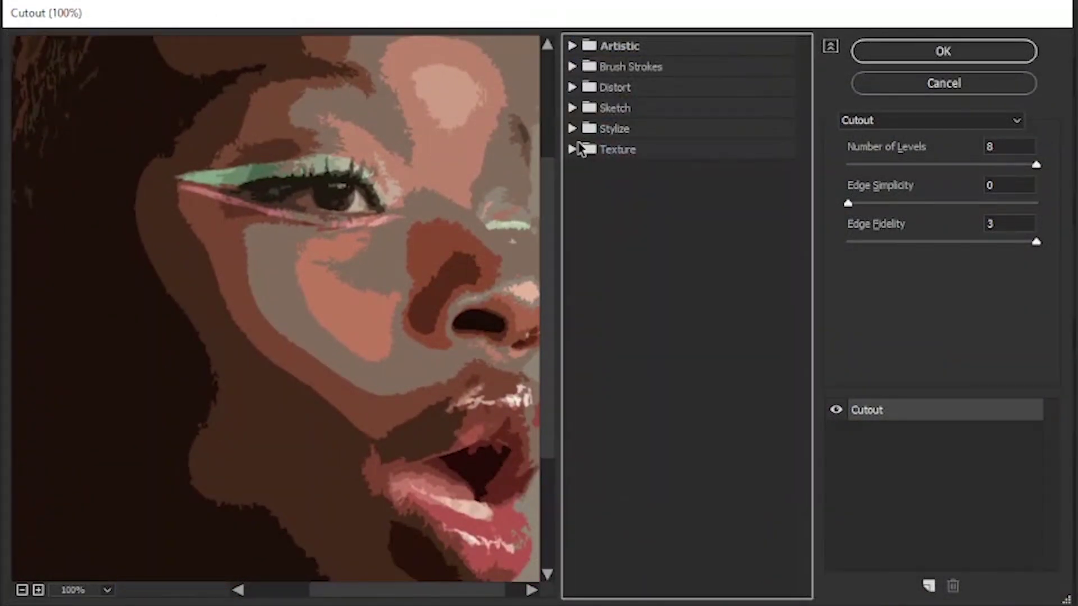
click(572, 149)
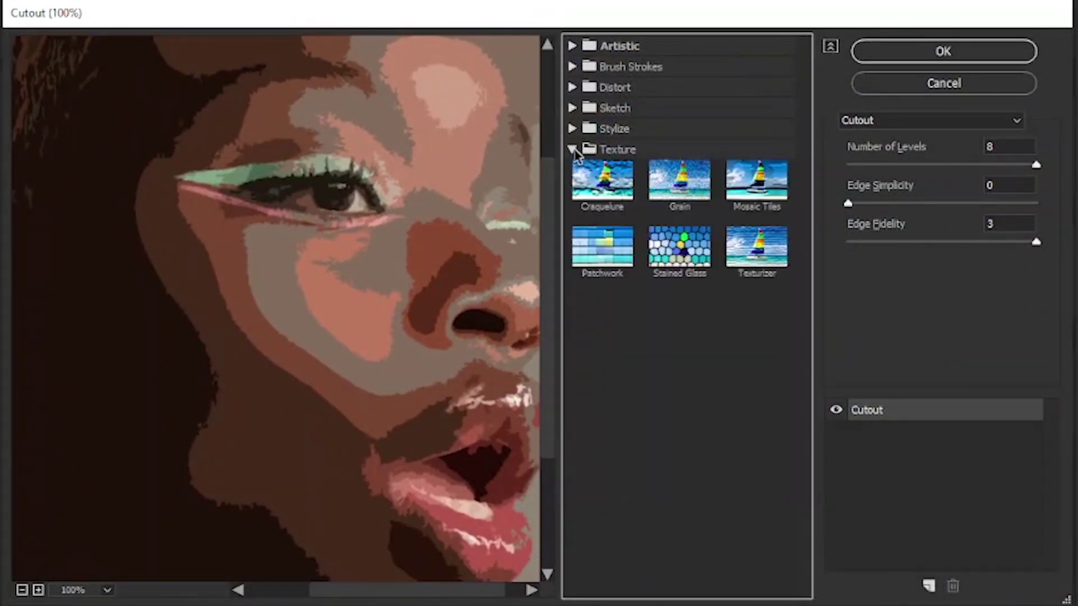
click(769, 273)
scroll(286, 368, up, 5)
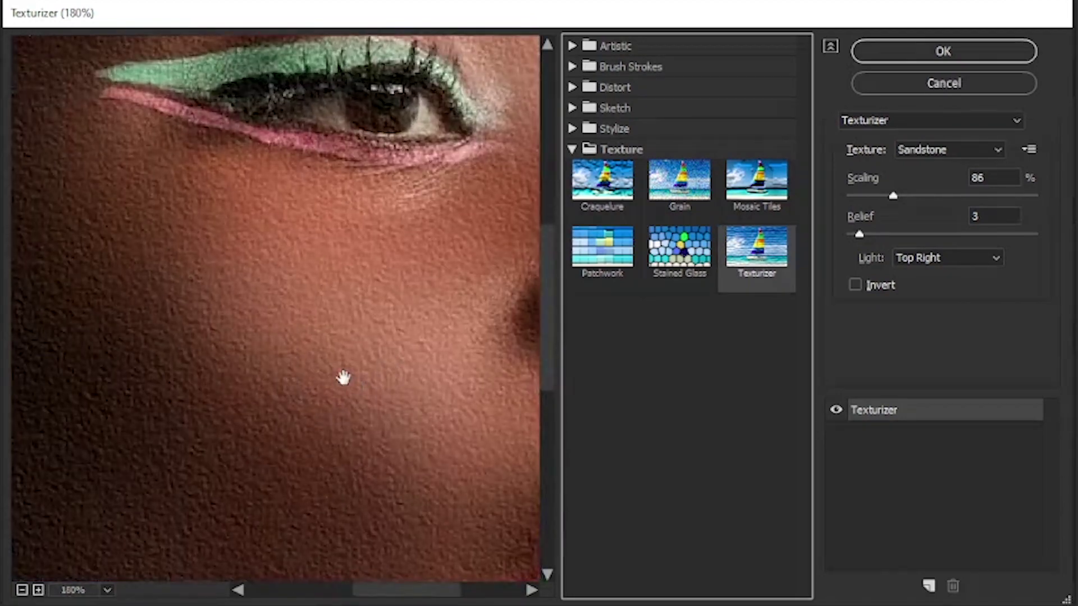
- Set the Texturizer's relief to 4 and its scaling to 68%
mouse_move(860, 234)
mouse_down()
mouse_move(876, 234)
mouse_move(865, 236)
mouse_up()
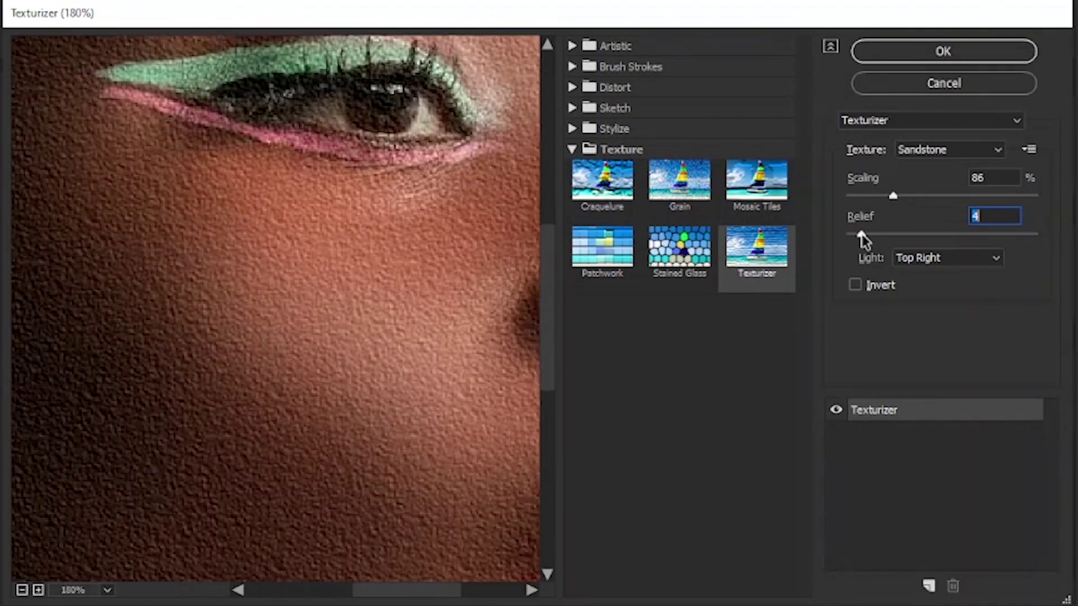
drag(893, 197, 868, 198)
alt+click(372, 339)
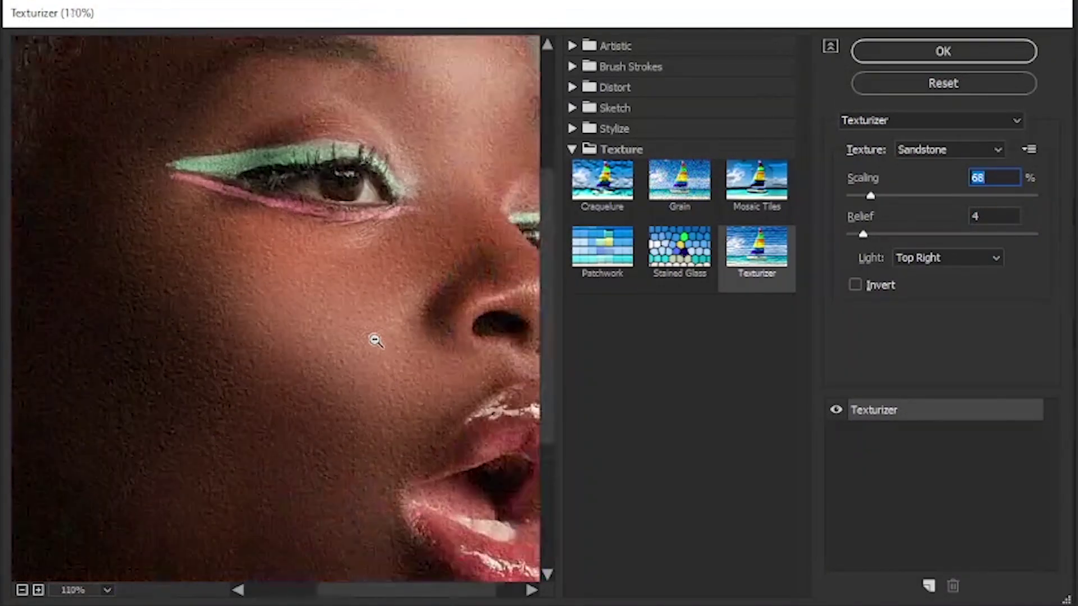
- Apply the Texturizer filter and add a black layer mask to Layer 0 copy 3
click(902, 58)
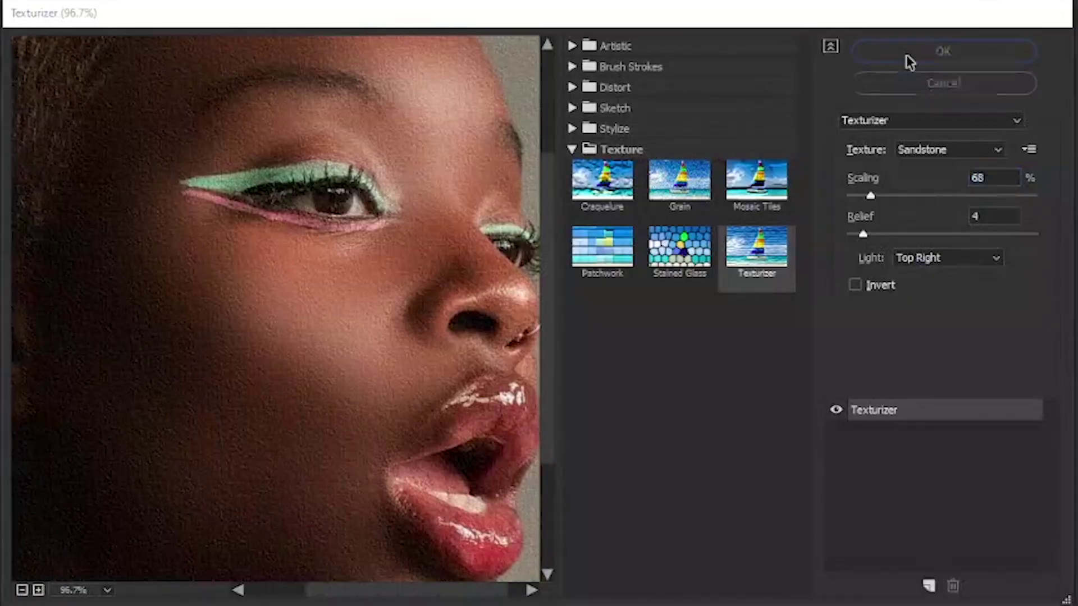
scroll(370, 441, down, 2)
scroll(368, 440, down, 2)
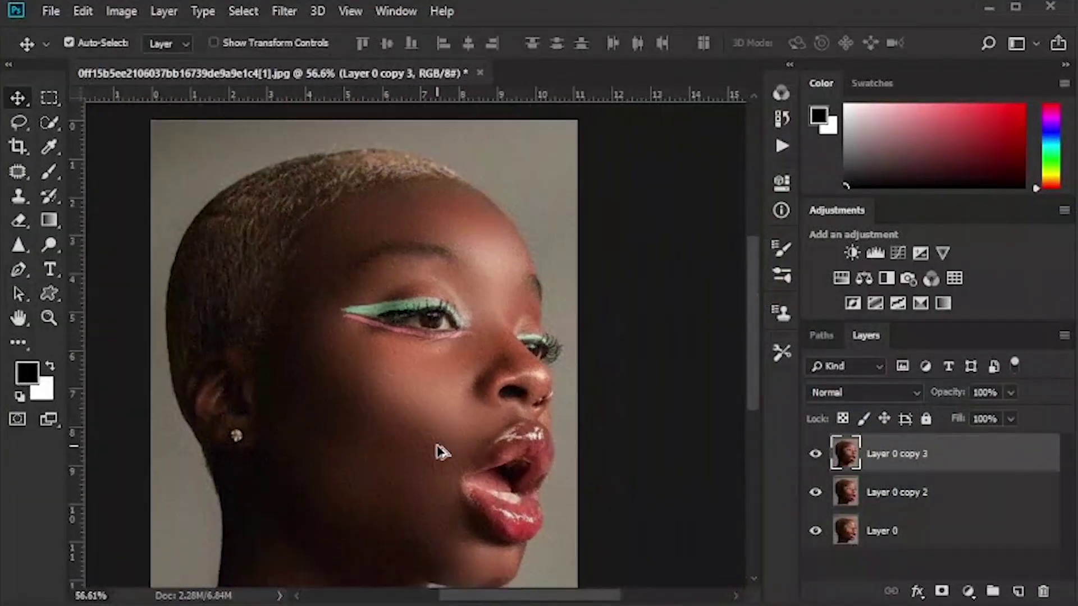
scroll(492, 444, up, 5)
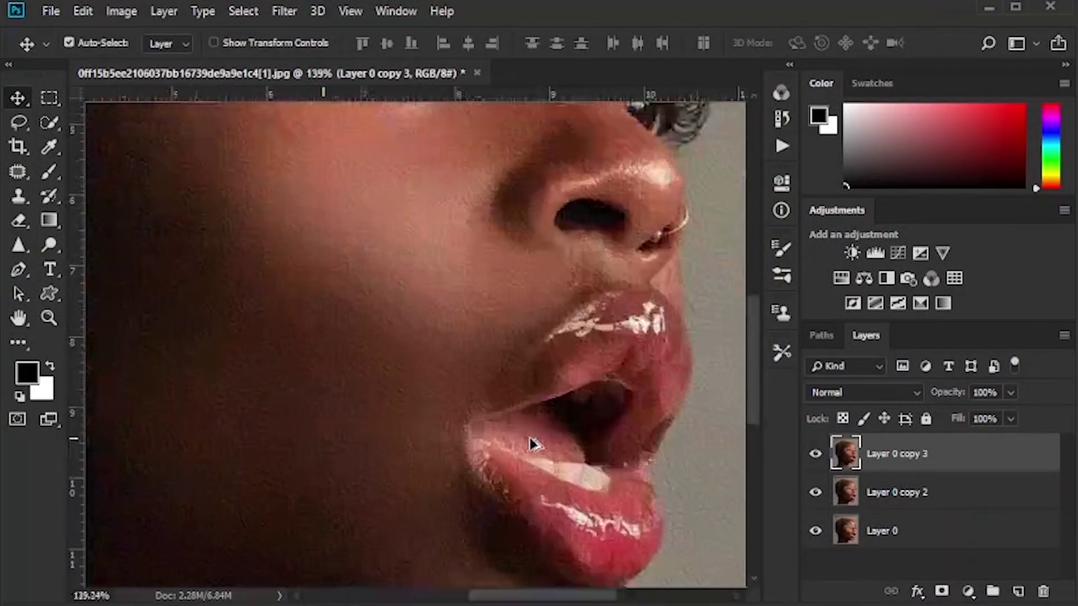
scroll(601, 433, down, 4)
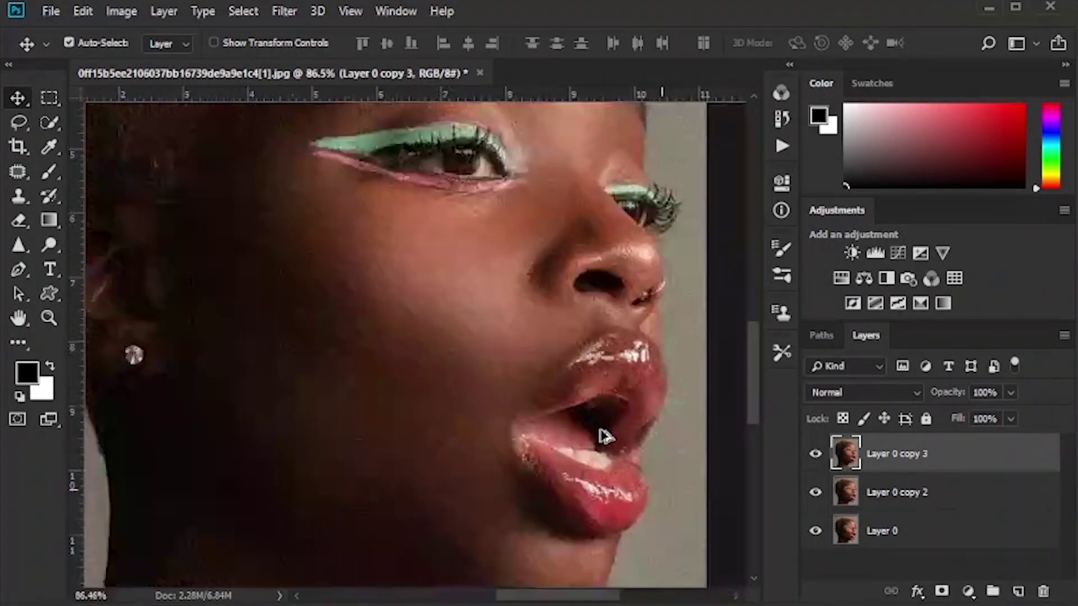
alt+click(942, 592)
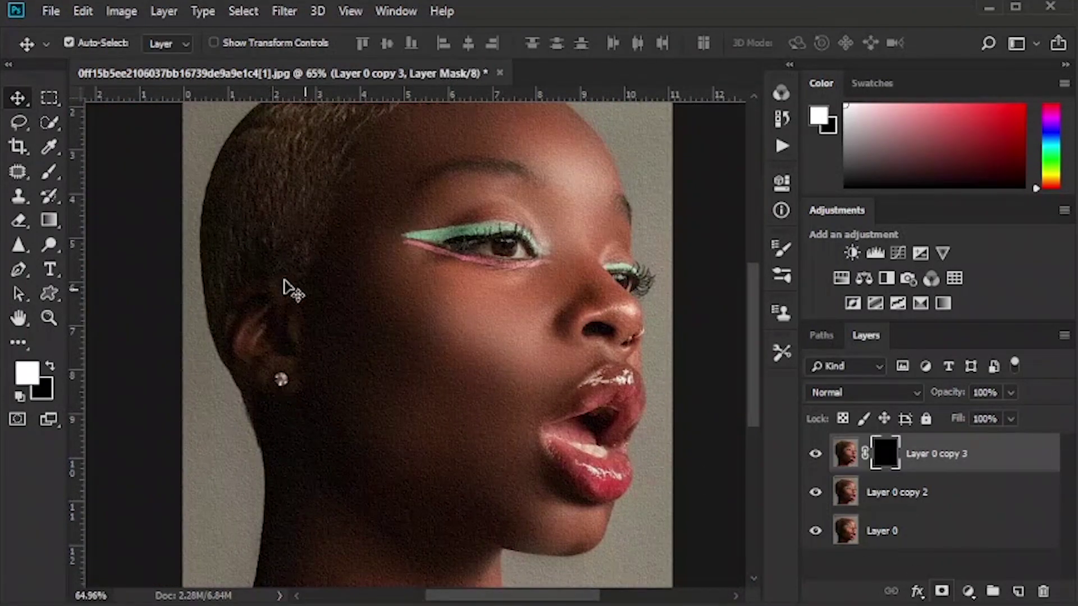
- Paint white on the mask over the facial skin with a size 150 brush at 69% opacity and 49% flow
click(56, 176)
key(bracketright)
key(bracketright)
key(bracketright)
key(bracketright)
key(bracketright)
key(bracketright)
key(6)
key(9)
drag(506, 376, 481, 510)
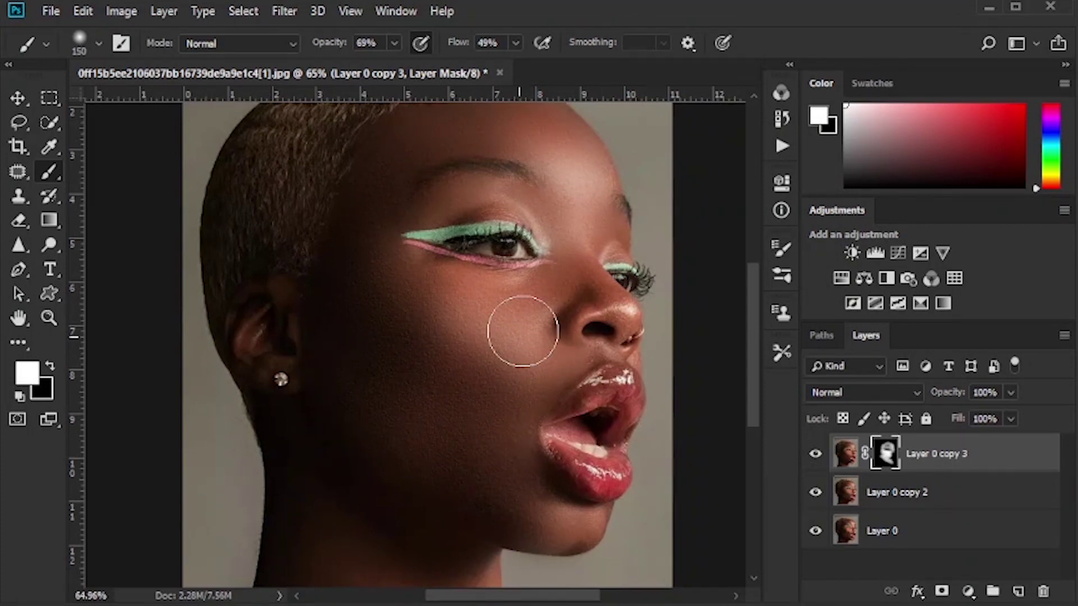
- Tone down the skin texture by painting black on the mask with a size 150 brush at 69% opacity and 21% flow
scroll(508, 435, down, 3)
scroll(429, 403, up, 3)
key(x)
key(shift+2)
key(shift+5)
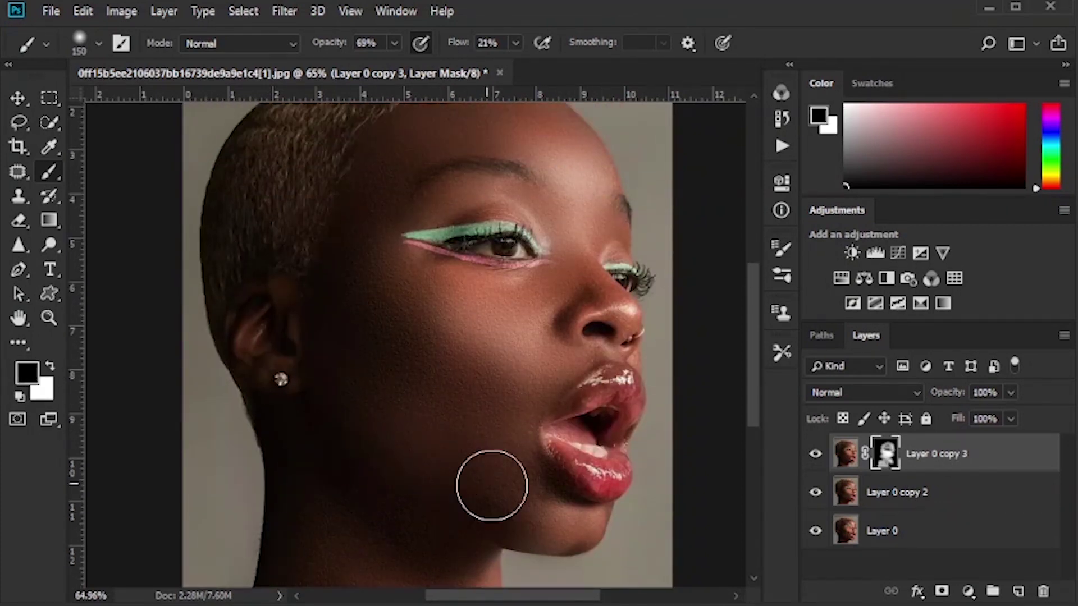
key(v)
scroll(492, 387, down, 1)
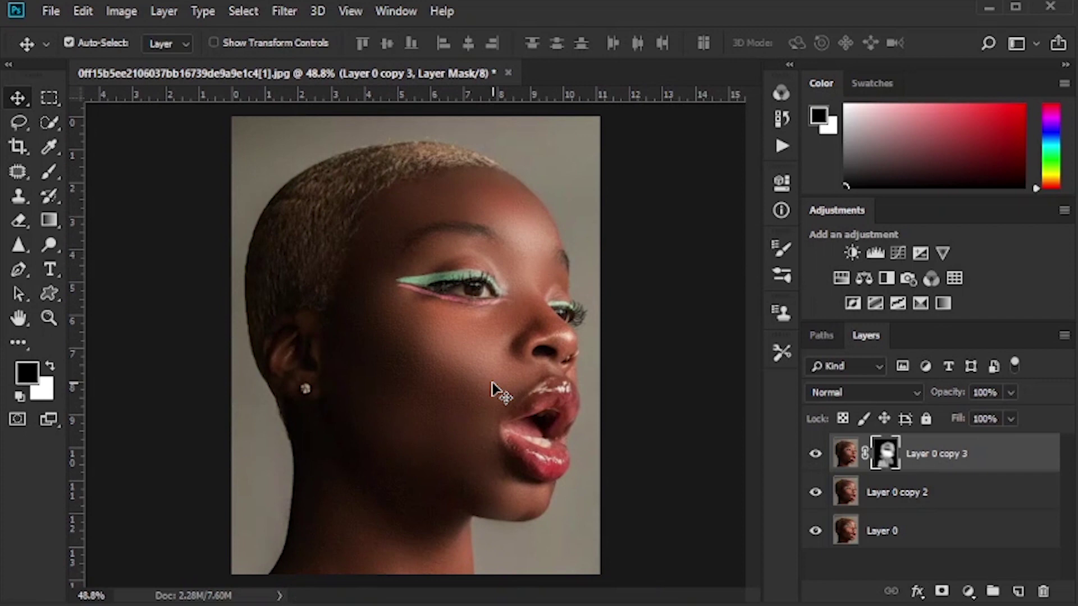
- Add an Exposure adjustment layer above Layer 0 copy 3 and raise its exposure to brighten the portrait
click(967, 590)
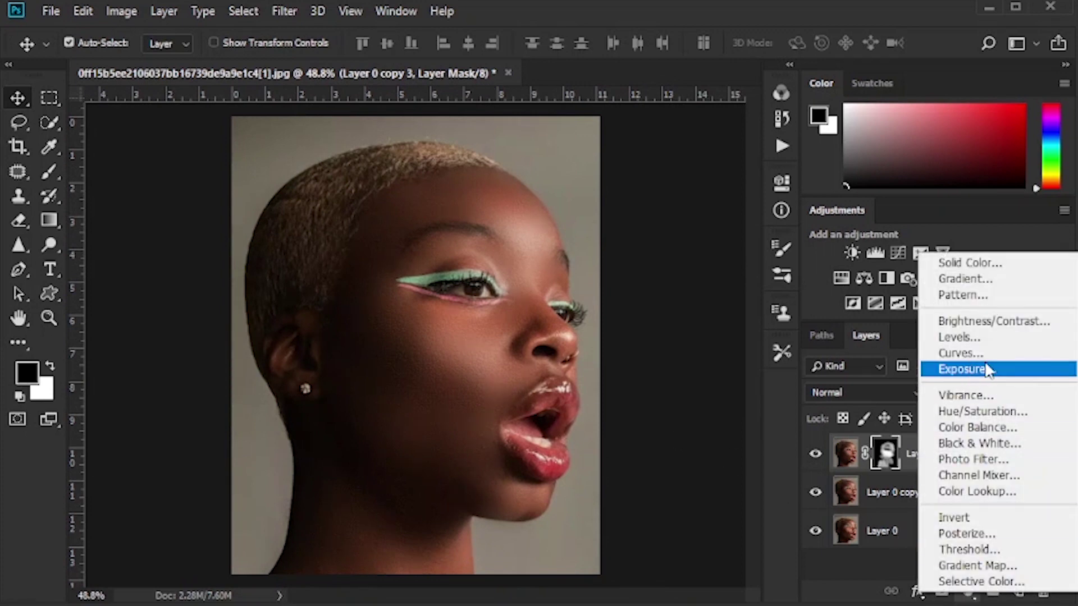
click(1002, 370)
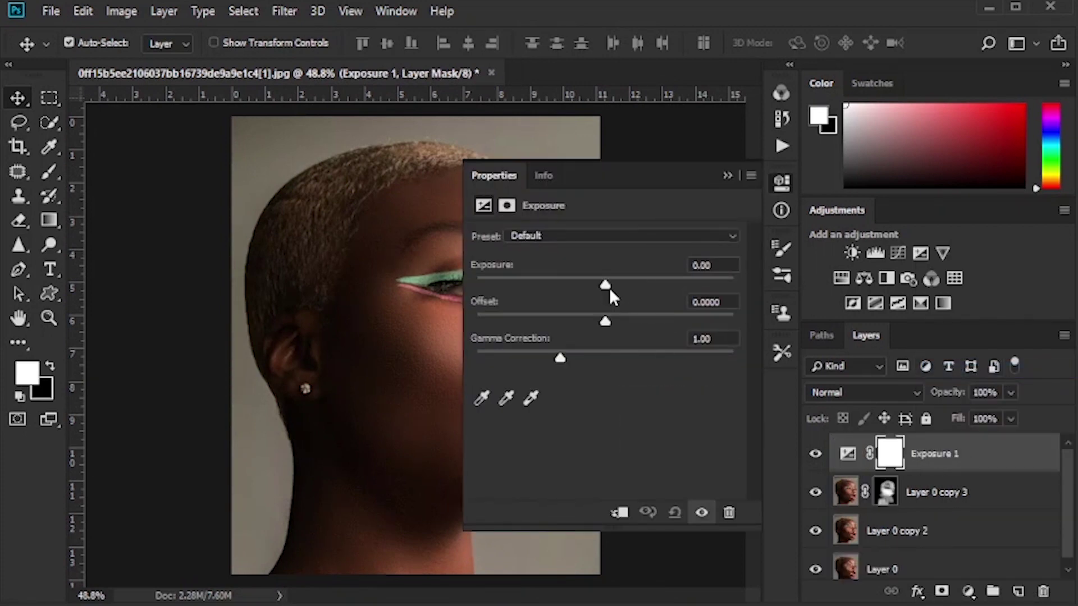
drag(608, 287, 639, 286)
click(727, 176)
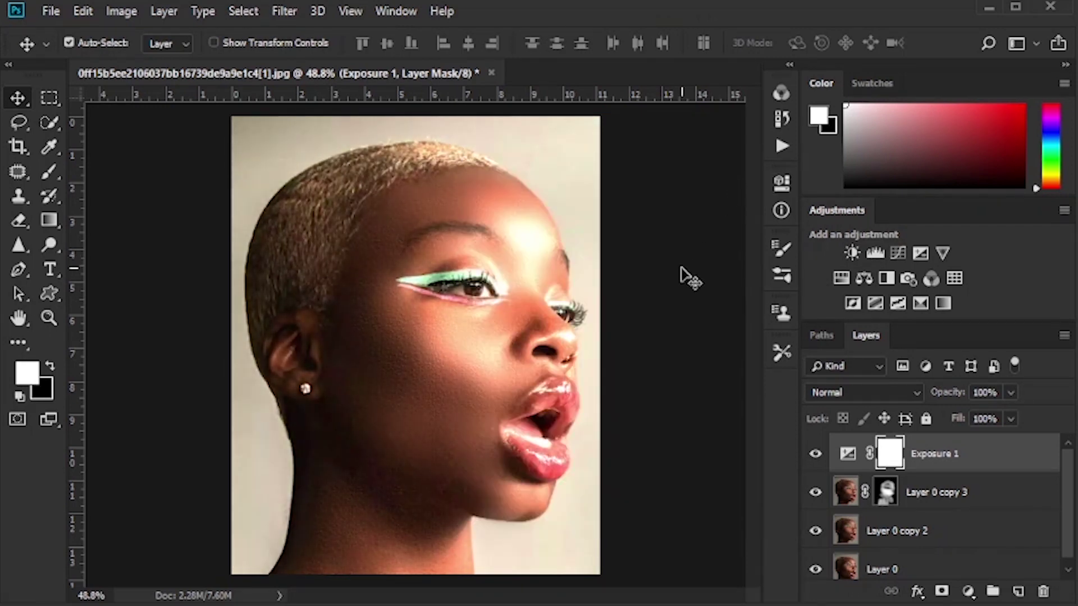
- Invert the Exposure 1 mask to black and paint white over the cheek at 59% opacity and 35% flow
key(ctrl+i)
click(49, 174)
mouse_move(457, 341)
mouse_down()
mouse_move(404, 333)
mouse_move(490, 335)
mouse_move(471, 384)
mouse_move(410, 333)
mouse_up()
- Brighten the skin around the near eye and brow by painting white on the Exposure 1 mask, starting with a size 70 brush
key(bracketleft)
key(bracketleft)
key(bracketleft)
key(bracketleft)
key(bracketleft)
scroll(458, 290, up, 3)
scroll(504, 239, up, 5)
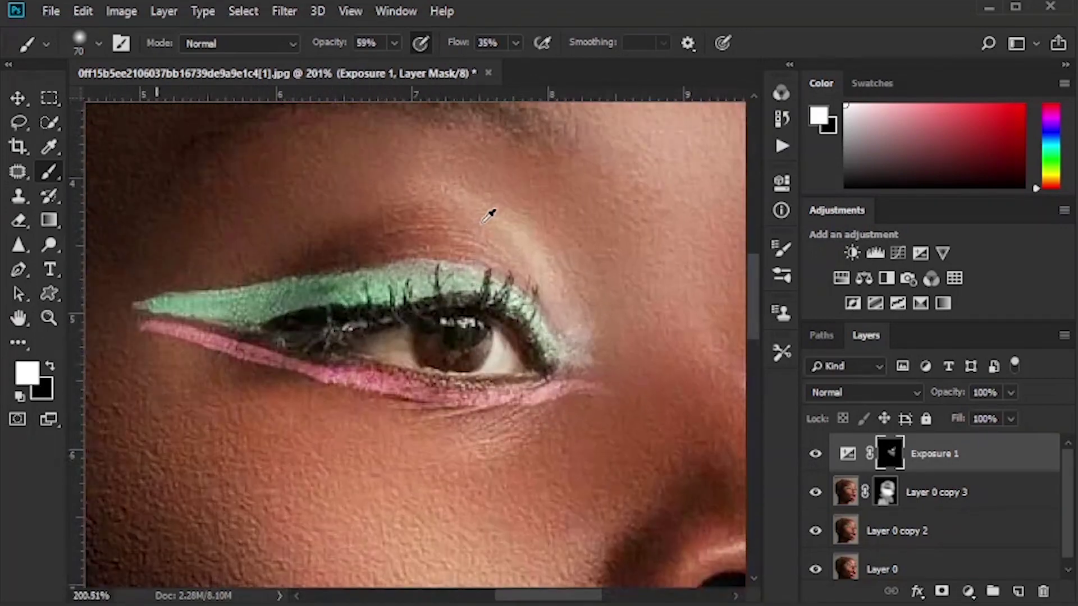
key(bracketright)
key(bracketright)
key(bracketright)
scroll(505, 325, up, 3)
scroll(541, 354, down, 2)
scroll(595, 418, up, 1)
- Brighten the nose highlights on the Exposure 1 mask with the white brush reduced to size 45
key(bracketleft)
scroll(594, 418, down, 2)
key(bracketleft)
key(bracketleft)
key(bracketleft)
key(bracketleft)
key(bracketleft)
key(bracketleft)
key(bracketleft)
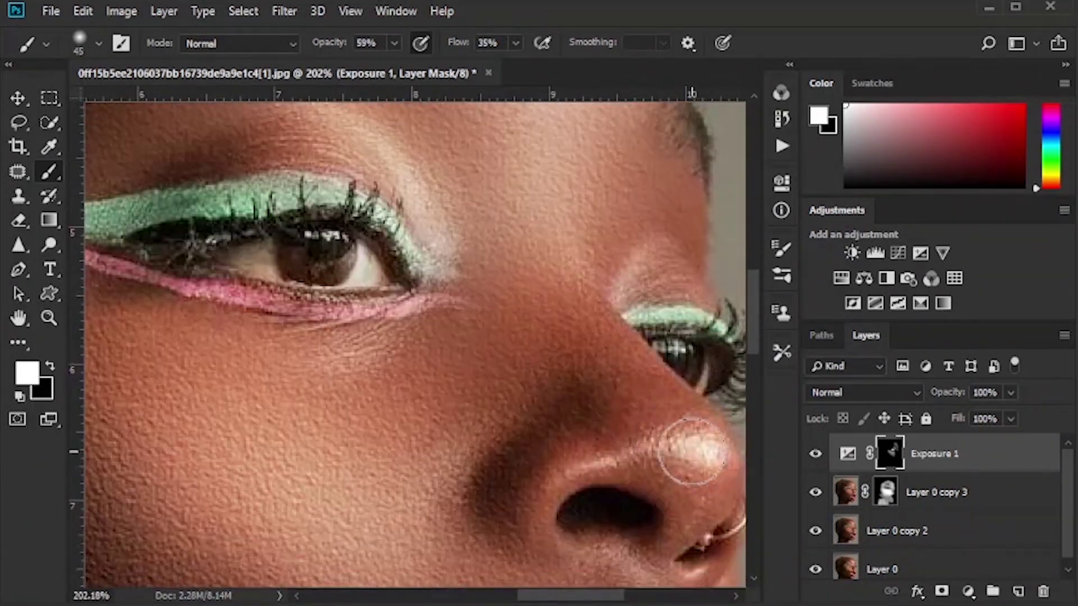
- Paint a thin white highlight along the upper lip's outer edge on the Exposure 1 mask with a size 10 brush
scroll(589, 448, down, 4)
key(bracketleft)
key(bracketleft)
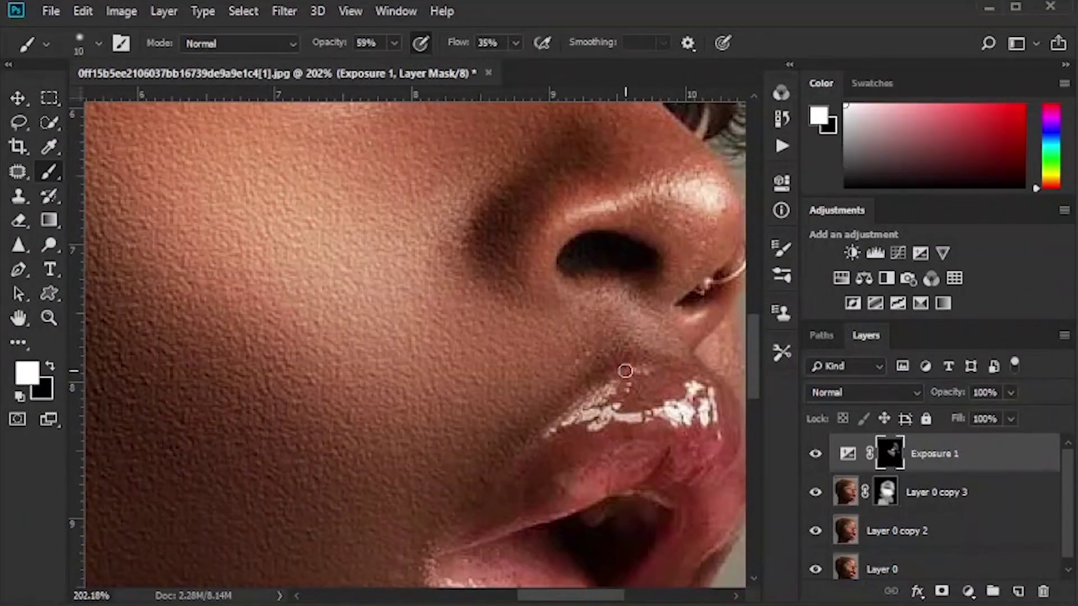
drag(629, 372, 472, 532)
- Soften the upper lip edge highlight on the Exposure 1 mask with a black size 25 brush
click(50, 366)
key(bracketright)
key(bracketright)
key(bracketright)
key(bracketright)
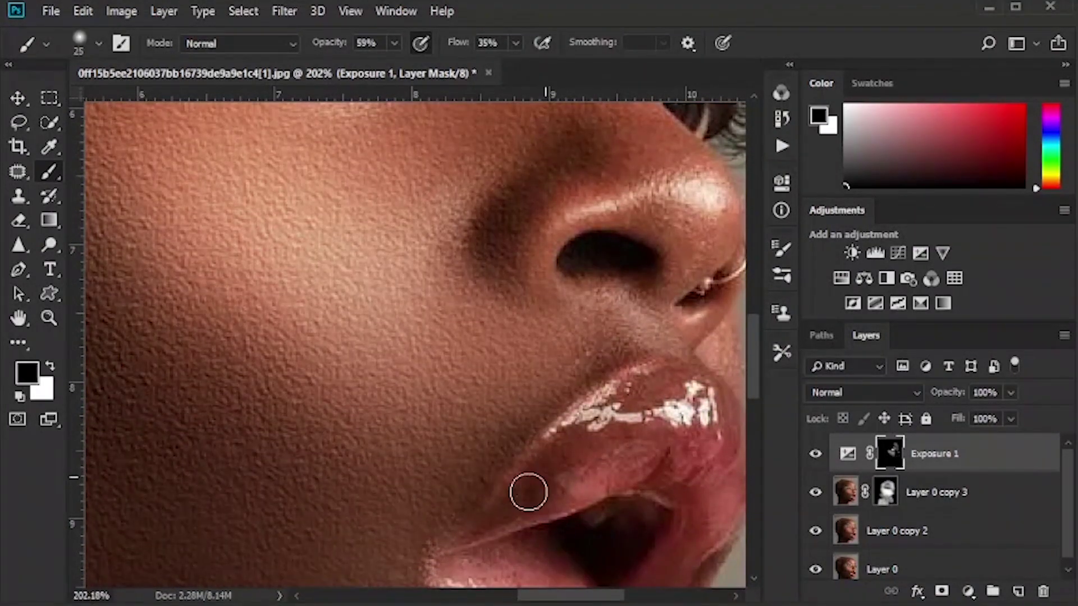
- Brighten the lips by painting white on the Exposure 1 mask with a size 25 brush
scroll(427, 393, down, 3)
scroll(422, 395, up, 2)
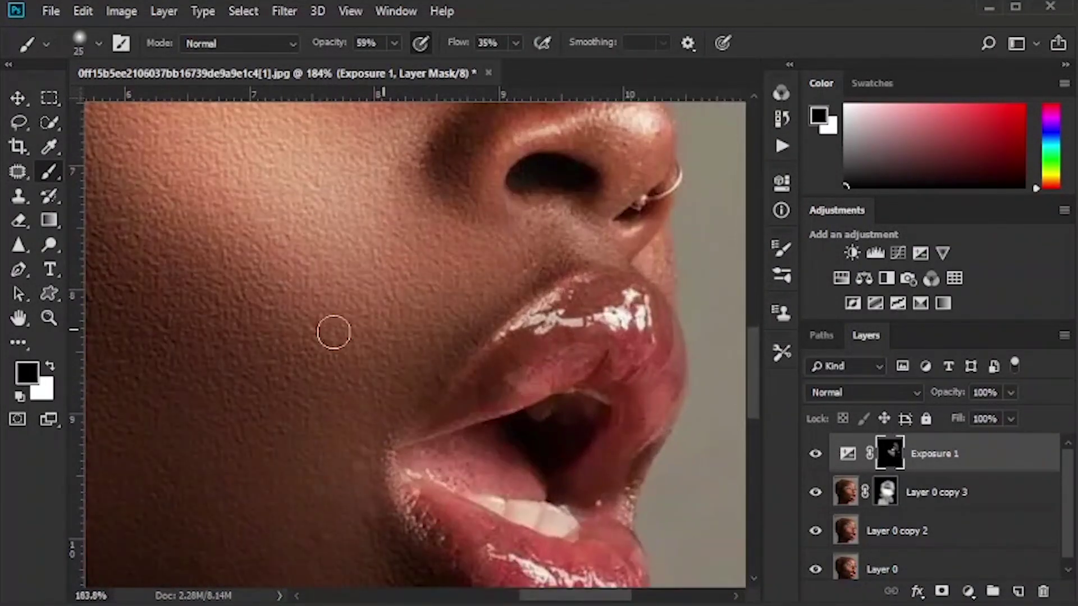
key(x)
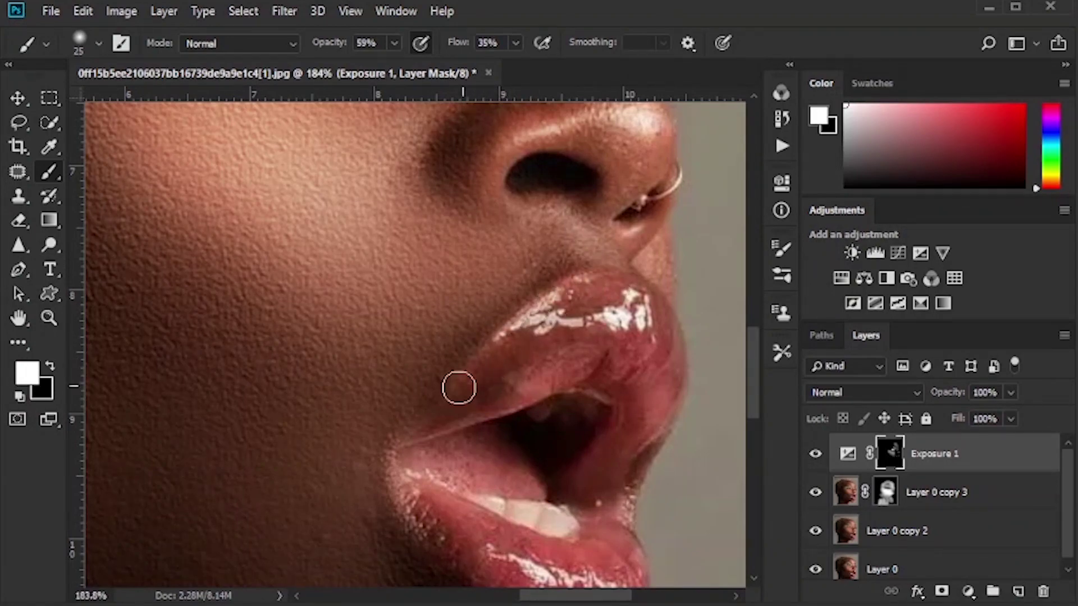
scroll(421, 442, down, 2)
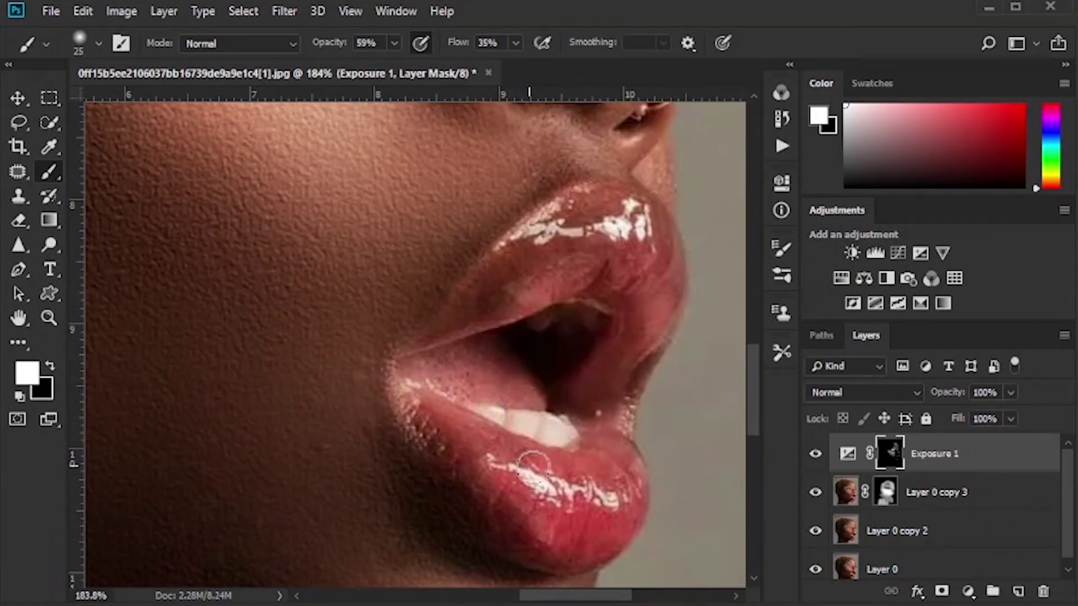
- Brighten the chin and jaw area on the Exposure 1 mask with a white size 80 brush
scroll(568, 502, down, 2)
key(bracketright)
key(bracketright)
key(bracketright)
key(bracketright)
key(bracketright)
key(bracketright)
key(bracketright)
key(bracketright)
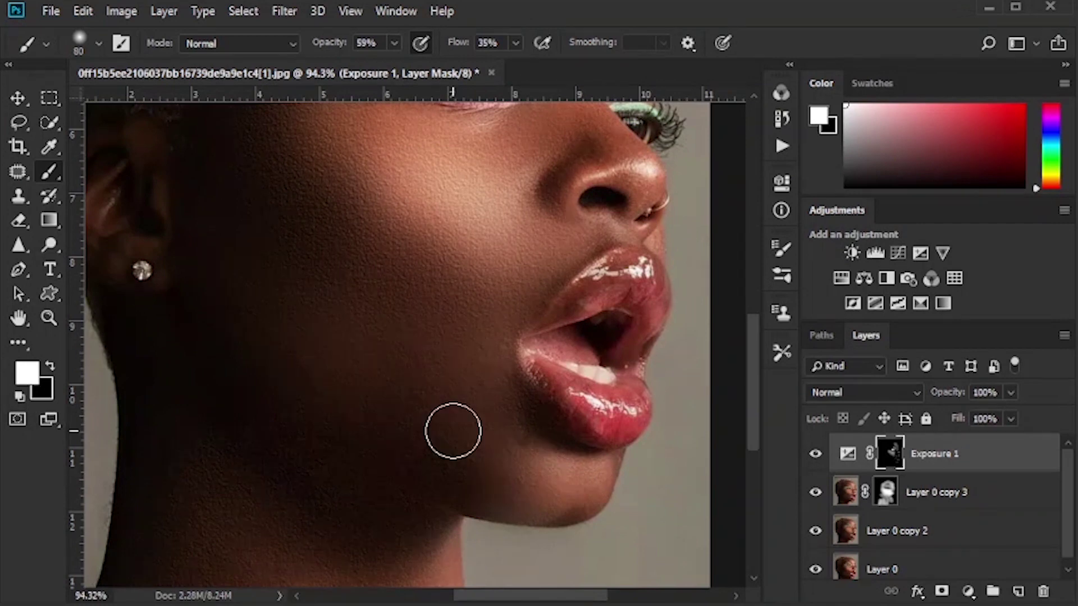
scroll(452, 431, down, 2)
scroll(371, 520, down, 2)
scroll(305, 385, down, 1)
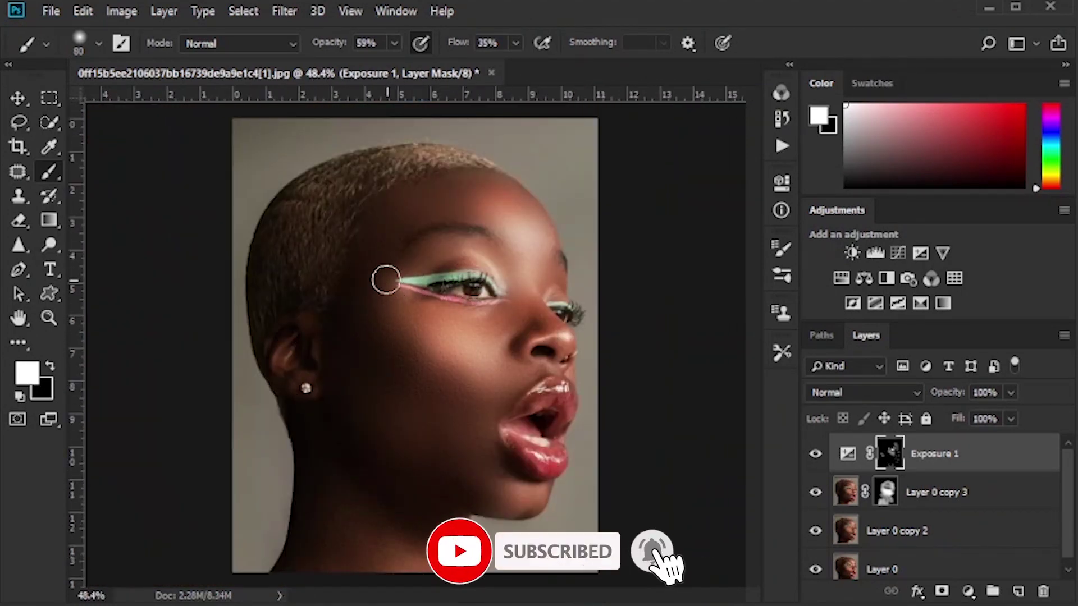
click(17, 97)
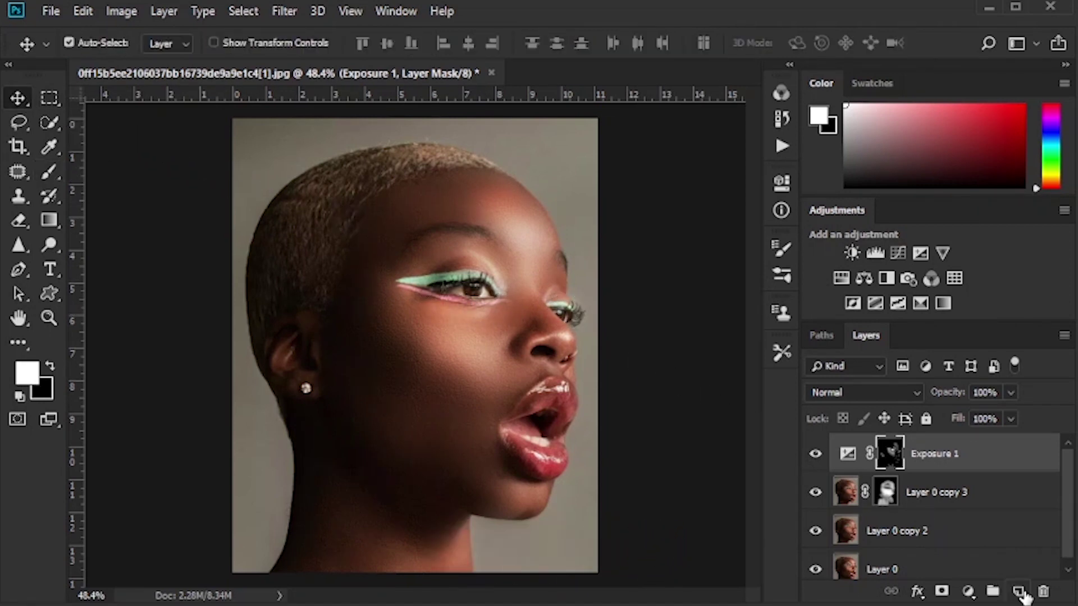
- Create a new layer above Exposure 1 and darken the near eyebrow with a black size 35 brush at 59% opacity and 14% flow
click(1019, 592)
click(48, 173)
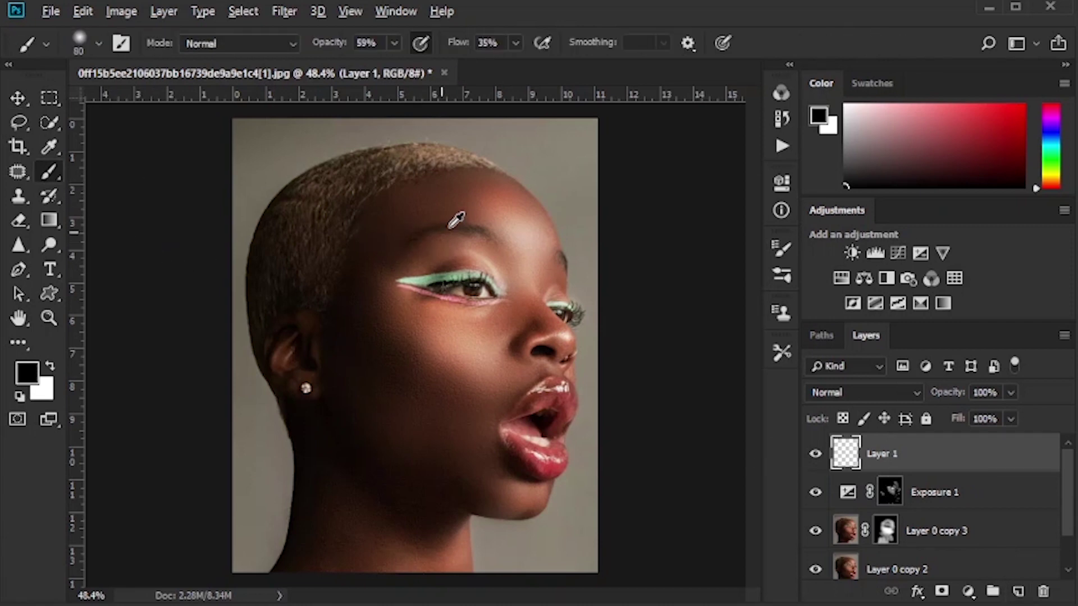
scroll(488, 236, up, 4)
key(bracketleft)
key(bracketleft)
key(bracketleft)
key(bracketleft)
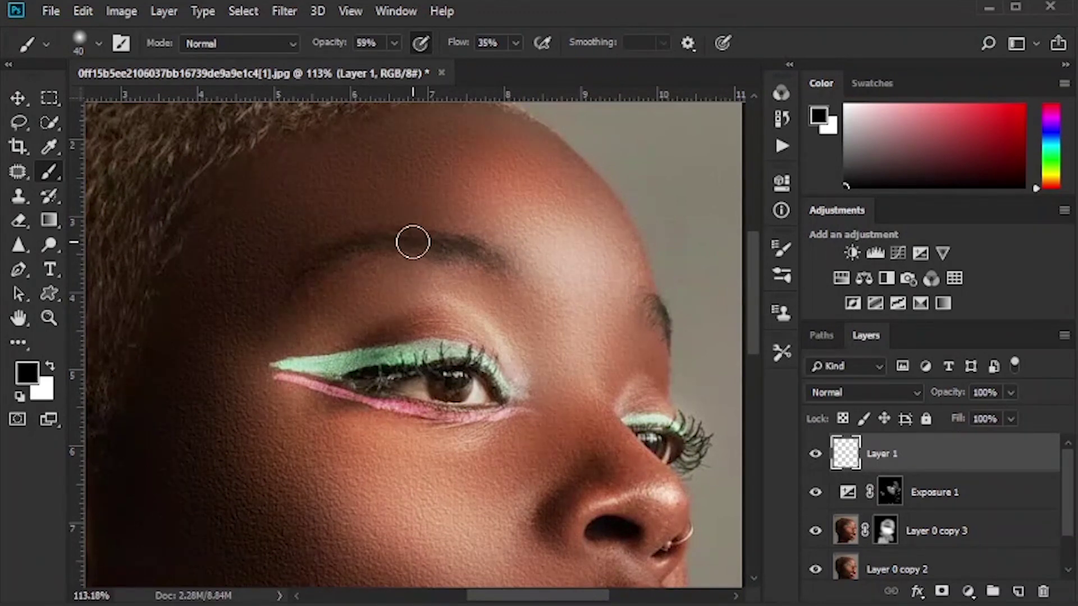
key(bracketleft)
drag(458, 42, 445, 43)
key(bracketright)
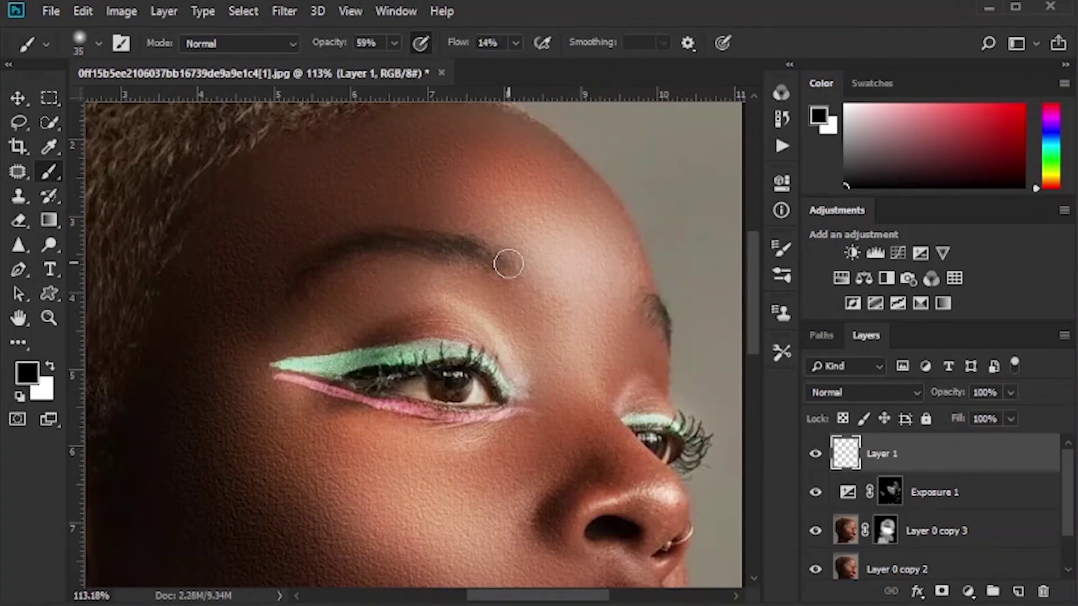
key(bracketleft)
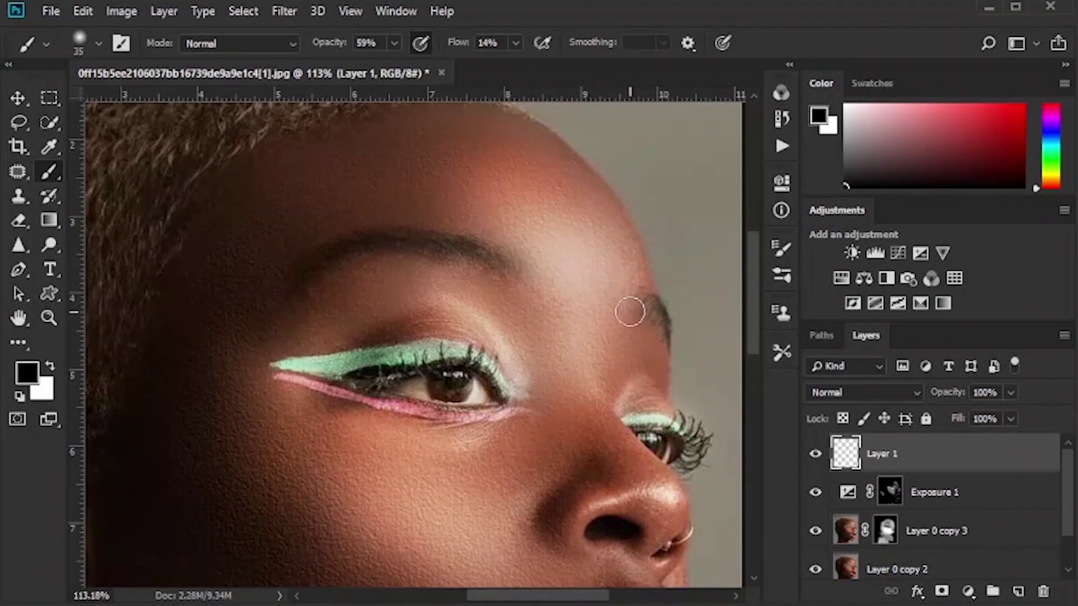
- Darken the far eyebrow with a black size 25 brush and clean up the painting with a size 40 Eraser
key(bracketleft)
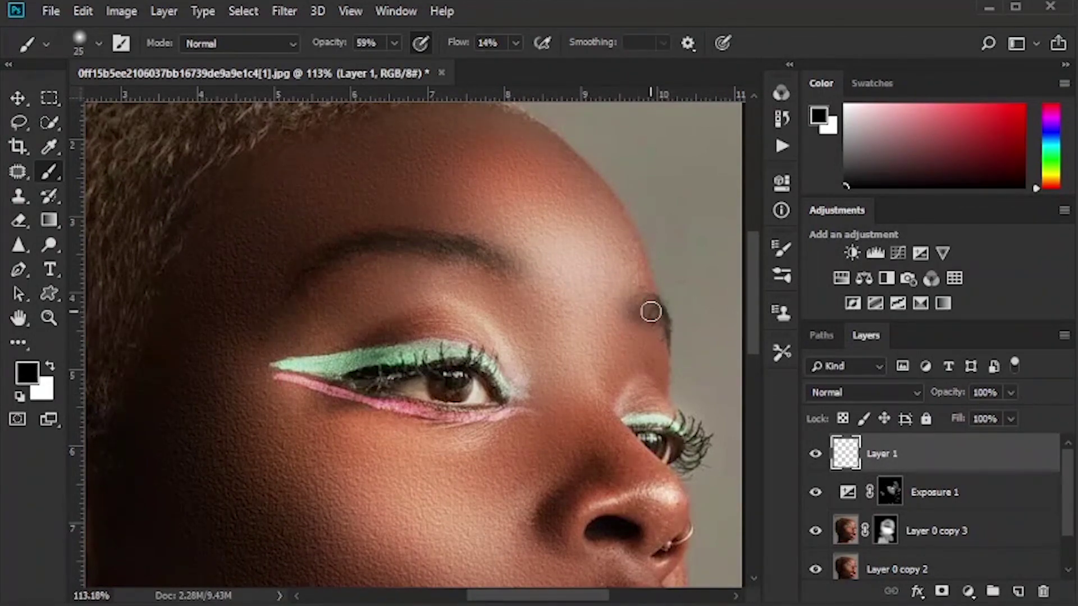
scroll(646, 312, down, 3)
scroll(629, 319, up, 2)
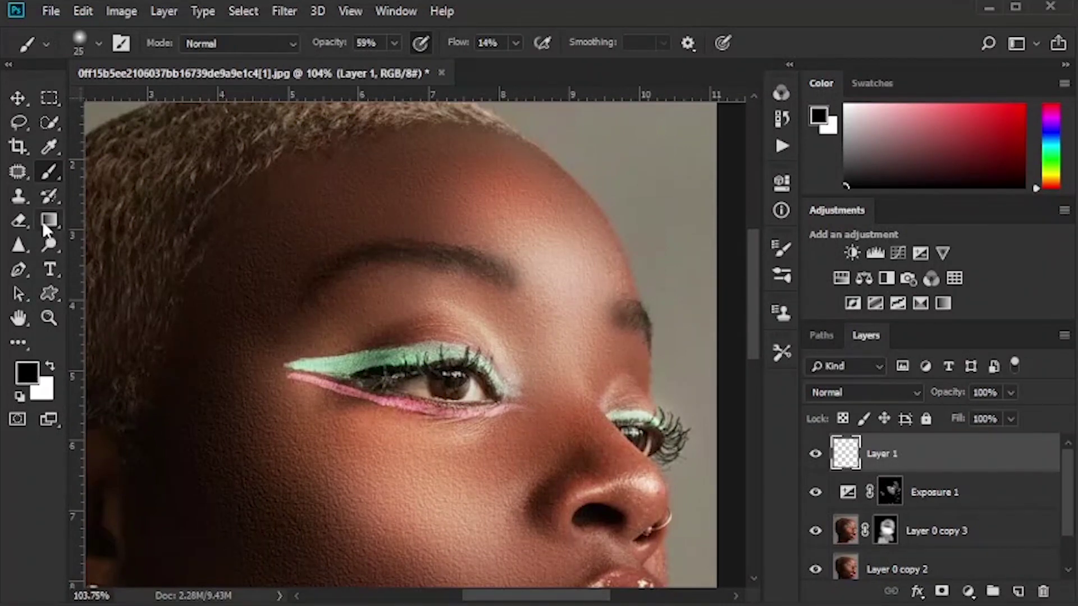
key(e)
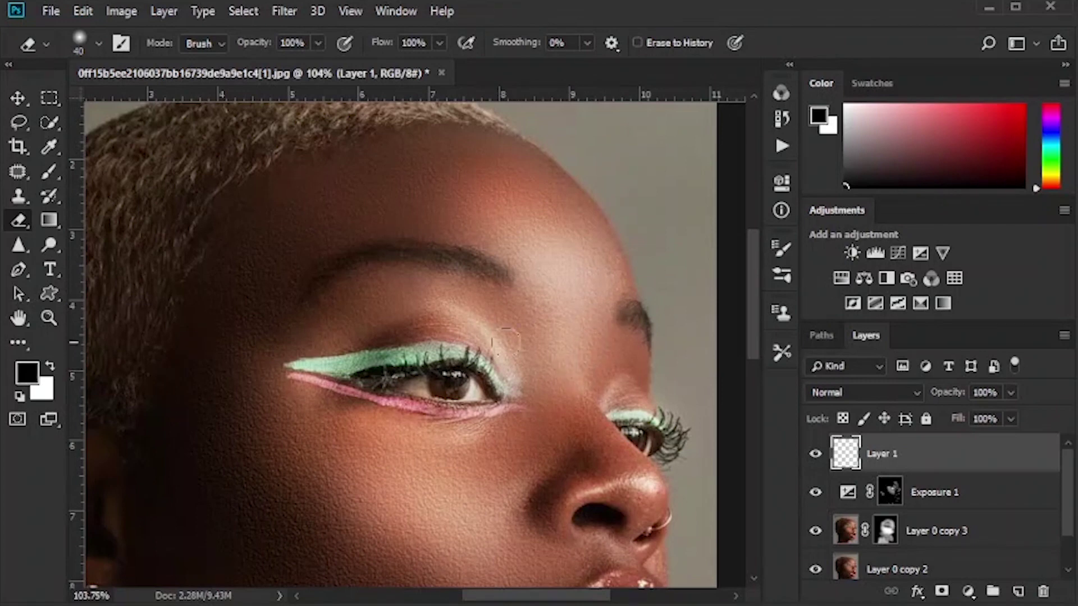
key(v)
- Darken the eyeliner along the eye's lash lines with a black size 25 brush at 14% flow
key(b)
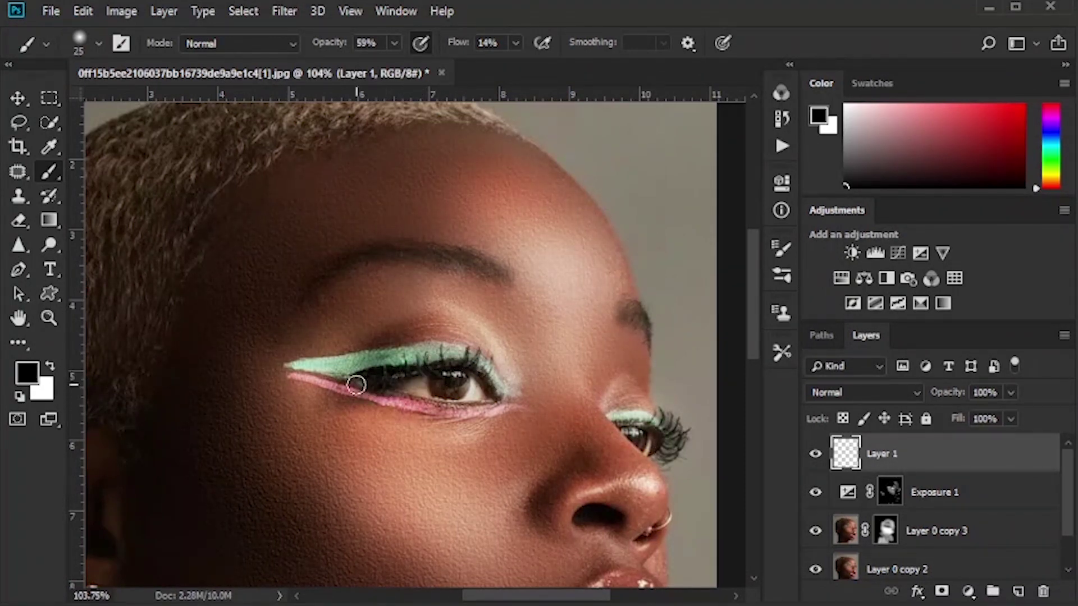
scroll(432, 373, down, 5)
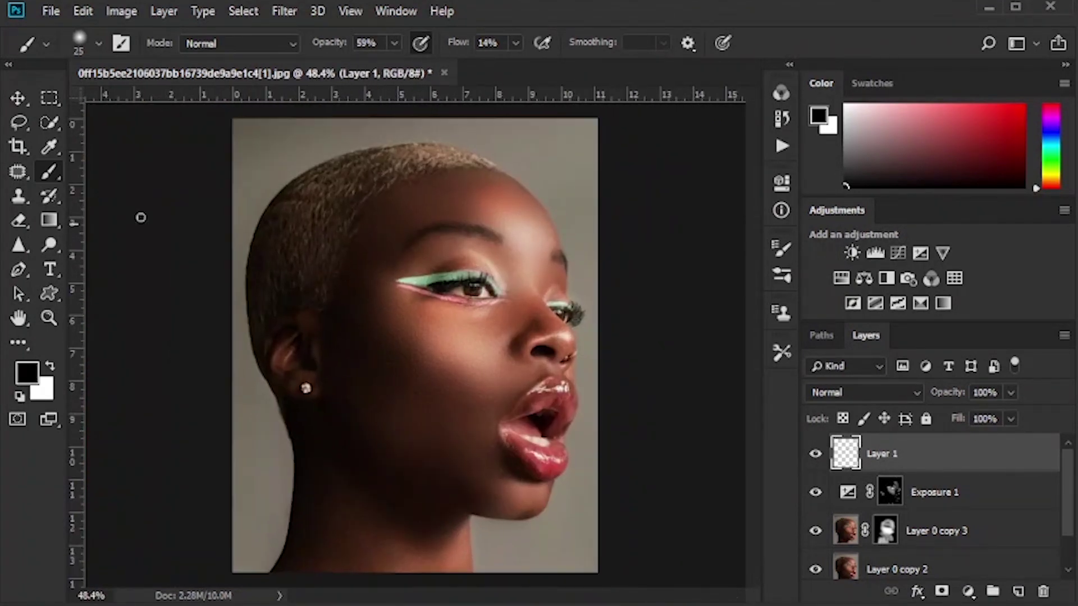
click(17, 98)
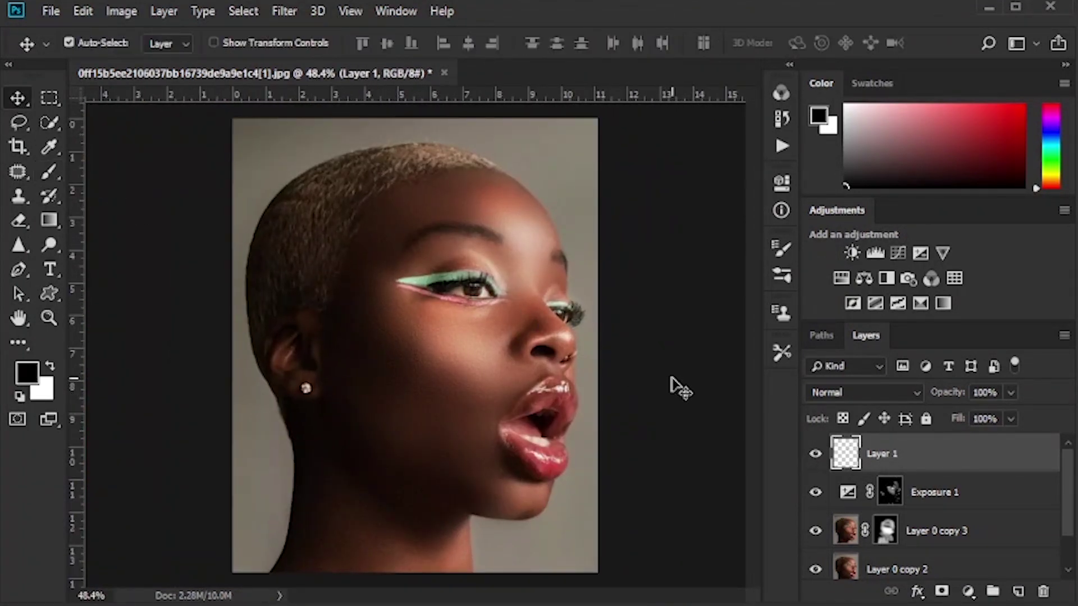
- Create another new layer above Layer 1 and set the foreground colour to bright red
click(1018, 591)
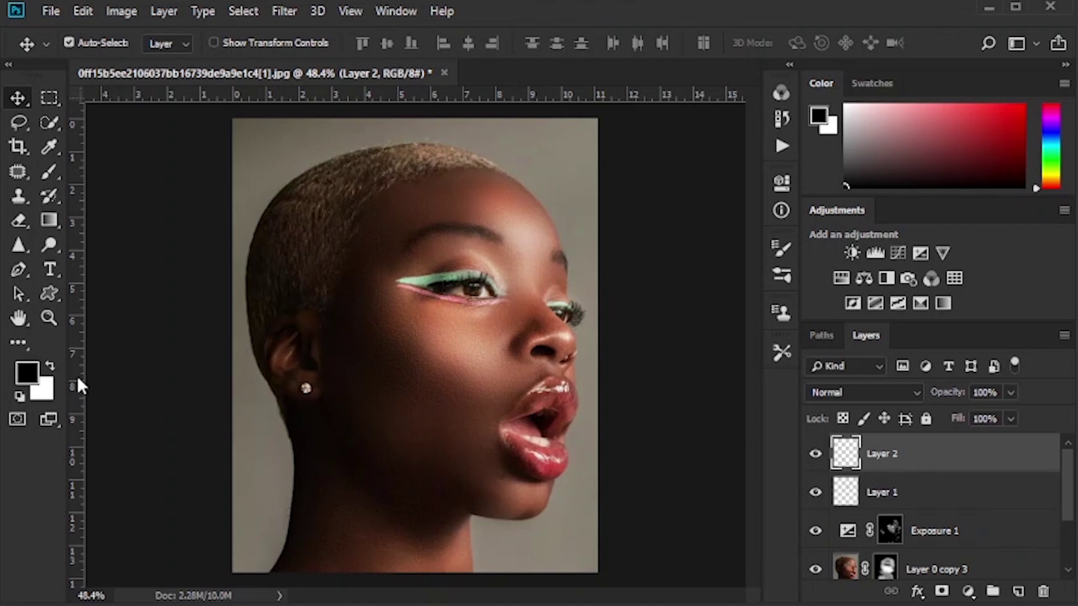
click(27, 372)
text(ff0000)
click(666, 229)
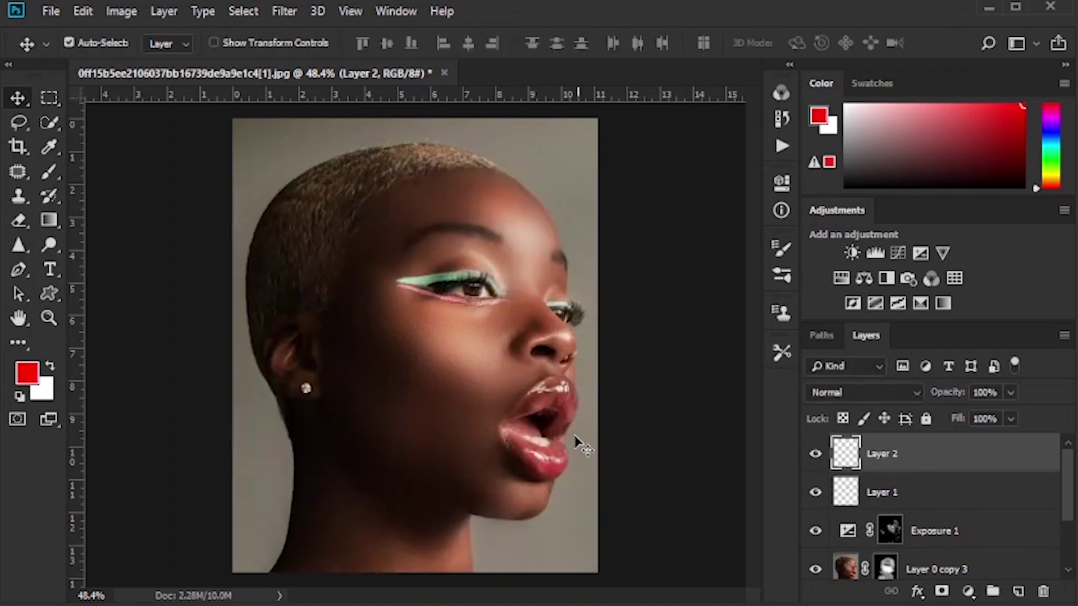
- Paint the lower lip red with a size 60 brush at 59% opacity and 14% flow
scroll(602, 449, up, 5)
key(b)
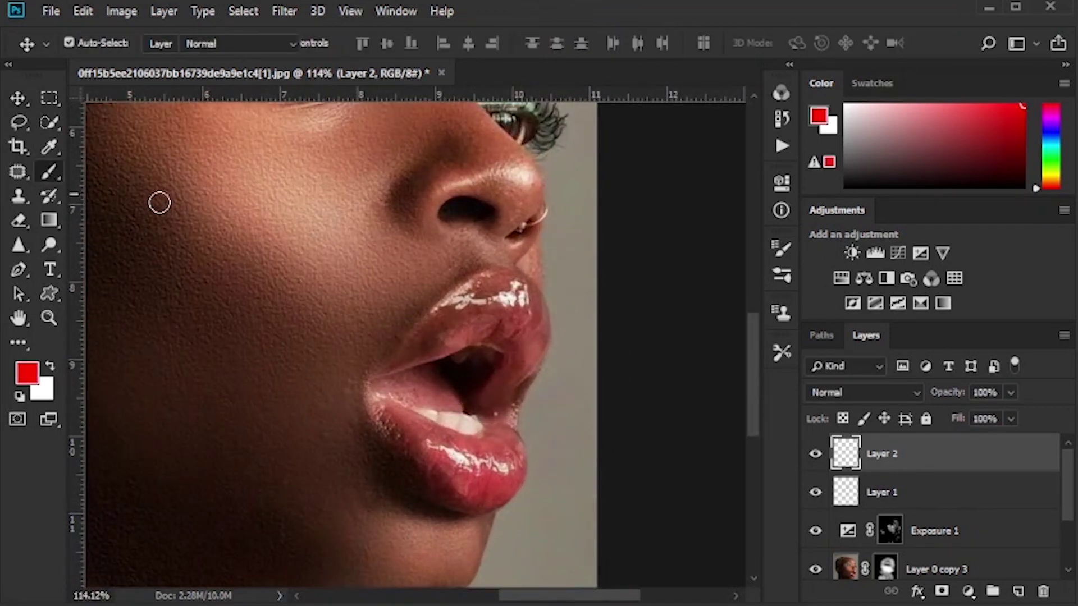
key(bracketright)
key(bracketright)
key(bracketright)
key(bracketright)
key(bracketright)
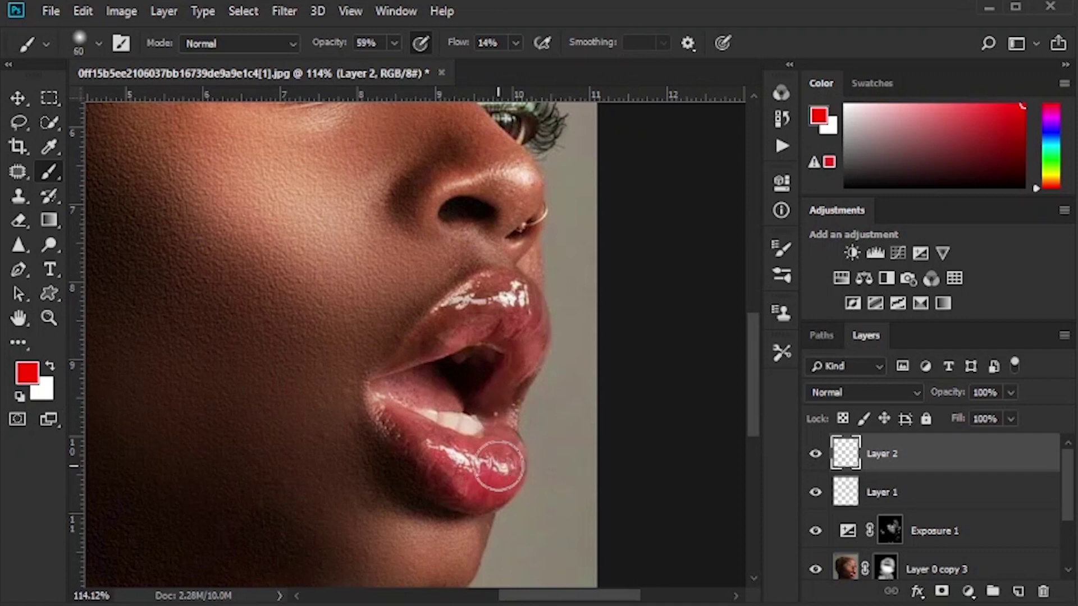
mouse_move(453, 469)
mouse_down()
mouse_move(489, 483)
mouse_move(505, 454)
mouse_up()
- Paint the upper lip and mouth corner red, reducing the brush to size 45, and restore the default colours
key(bracketleft)
mouse_move(500, 305)
mouse_down()
mouse_move(443, 329)
mouse_move(519, 336)
mouse_move(522, 358)
mouse_up()
key(bracketleft)
mouse_move(406, 363)
mouse_down()
mouse_move(495, 300)
mouse_move(531, 324)
mouse_move(475, 317)
mouse_move(446, 331)
mouse_move(423, 360)
mouse_move(411, 436)
mouse_move(411, 420)
mouse_move(399, 421)
mouse_move(449, 443)
mouse_move(499, 443)
mouse_move(494, 418)
mouse_move(497, 474)
mouse_up()
scroll(508, 472, down, 3)
scroll(512, 470, down, 2)
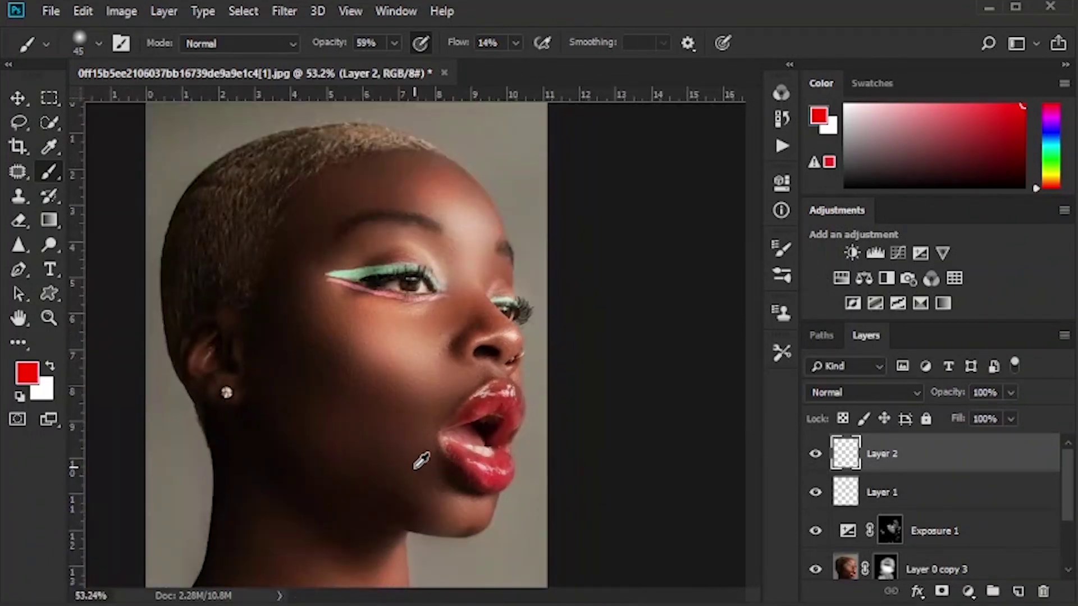
key(v)
click(19, 398)
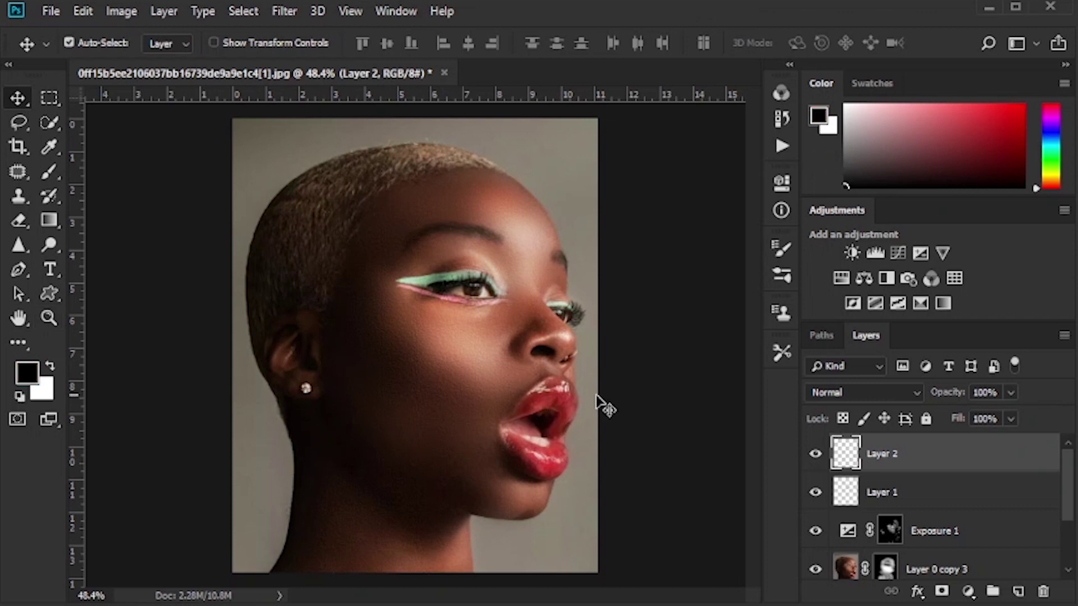
- Merge all layers above Layer 0 into one and toggle the merged layer's visibility to compare before and after
scroll(976, 494, down, 2)
shift+click(975, 531)
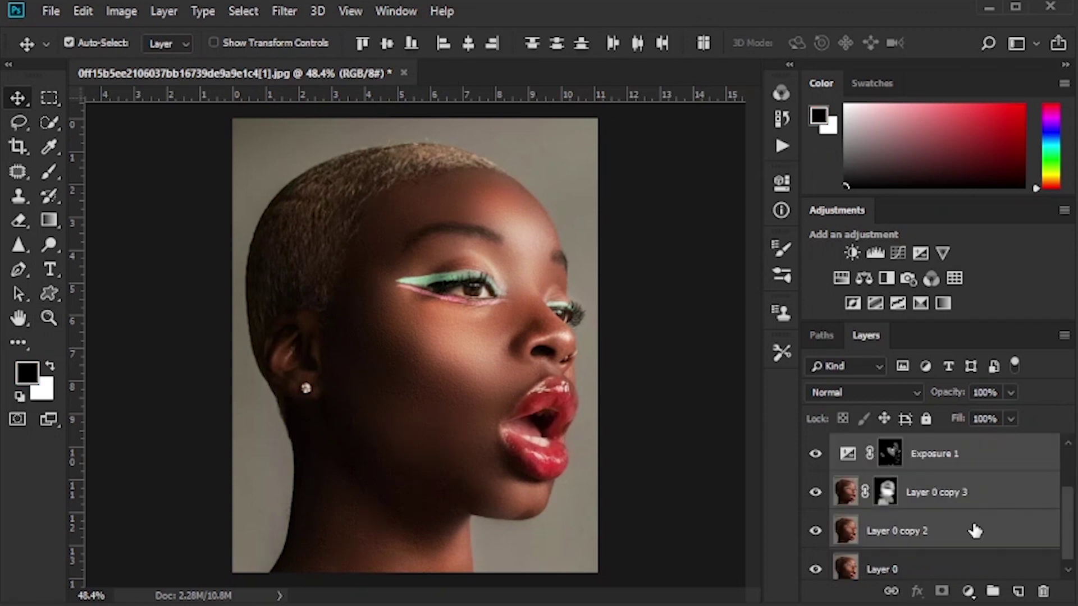
key(ctrl+e)
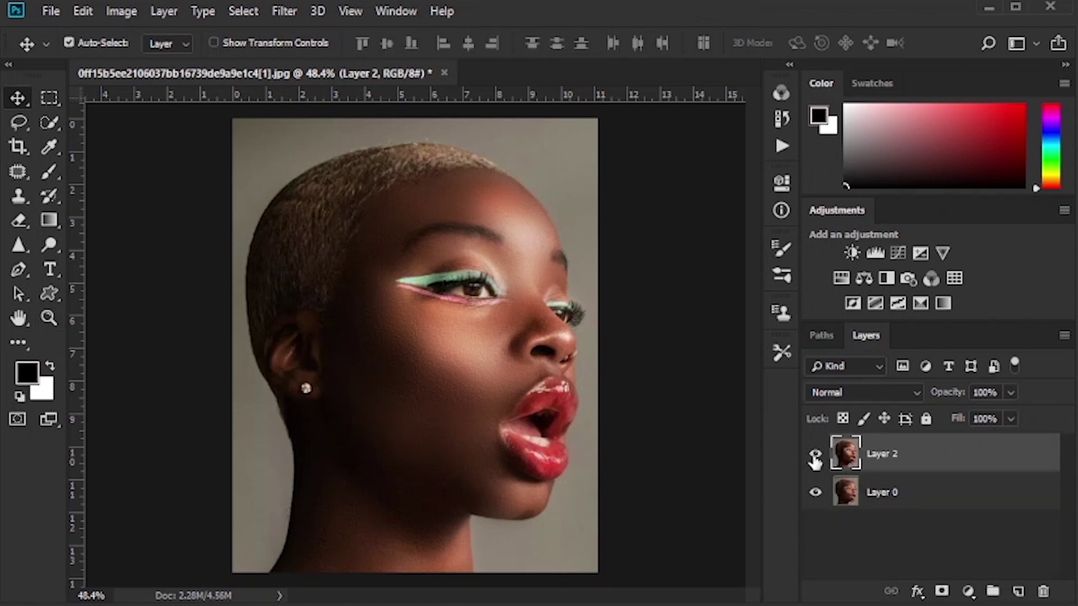
click(815, 454)
click(814, 456)
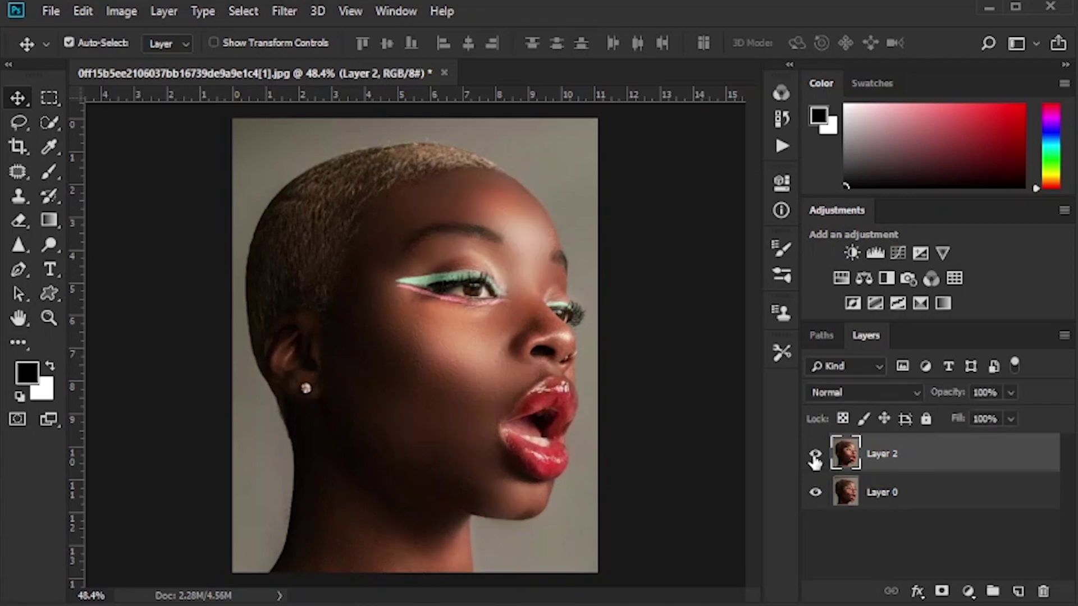